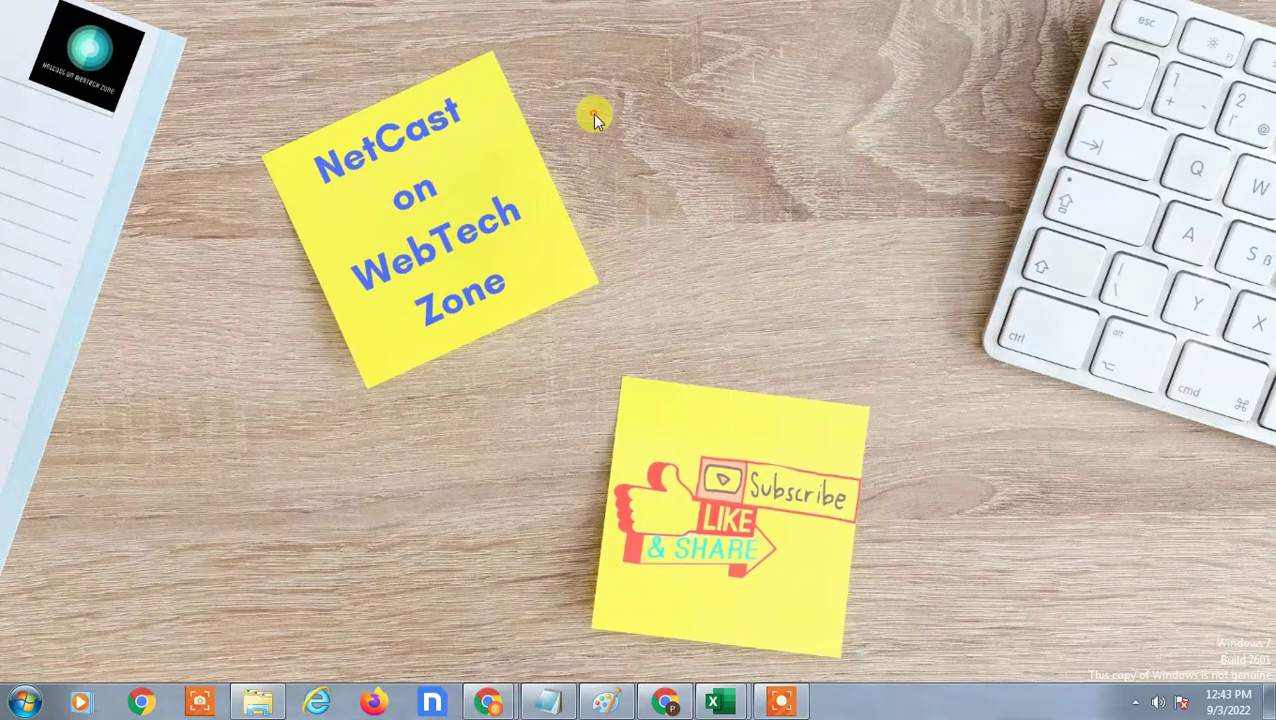
Open the Google Drive app's details page from the Play Store search results
left_click(705, 167)
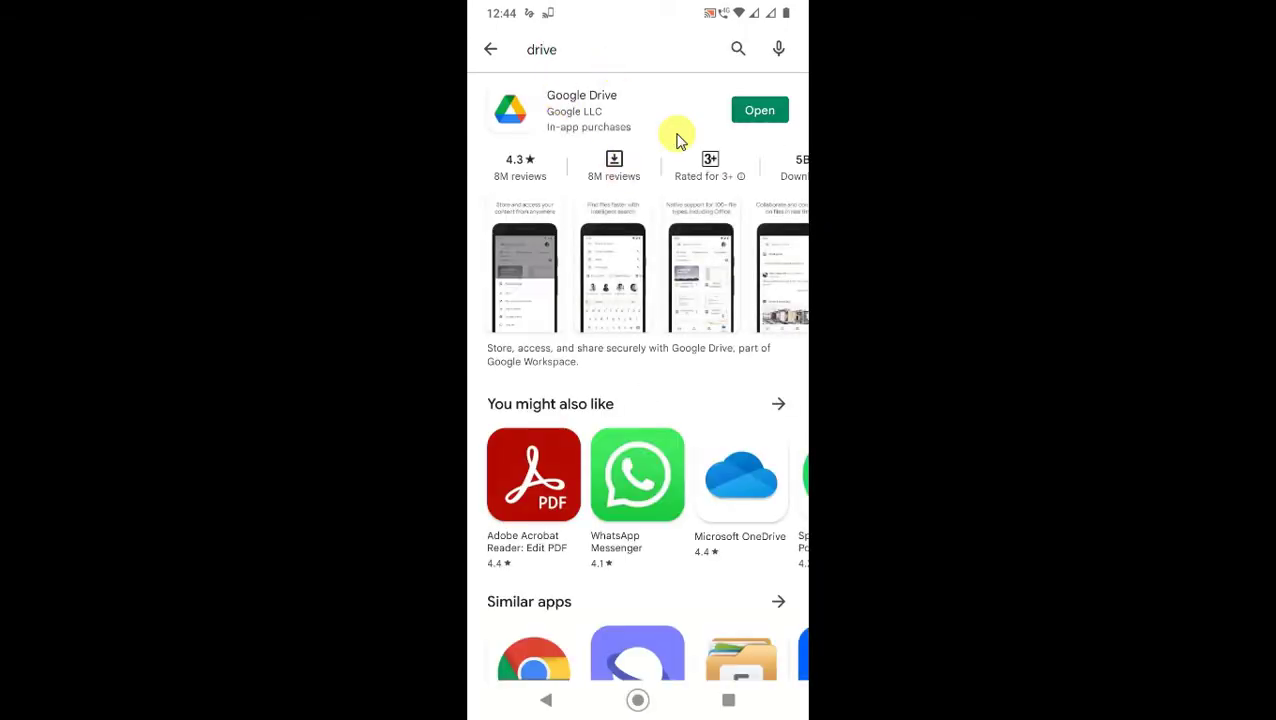
left_click(677, 140)
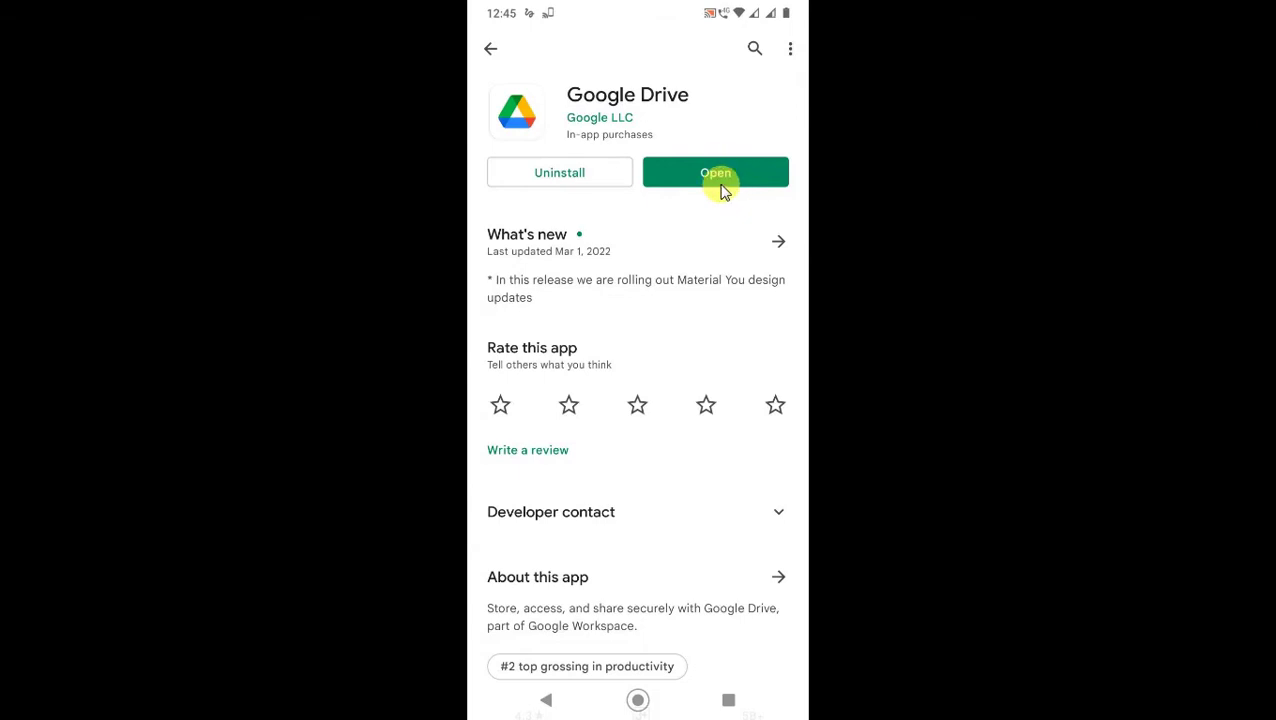
Open the phone's settings and bring up the app info for Drive among the recently opened apps
key("alt+n")
key("alt+n")
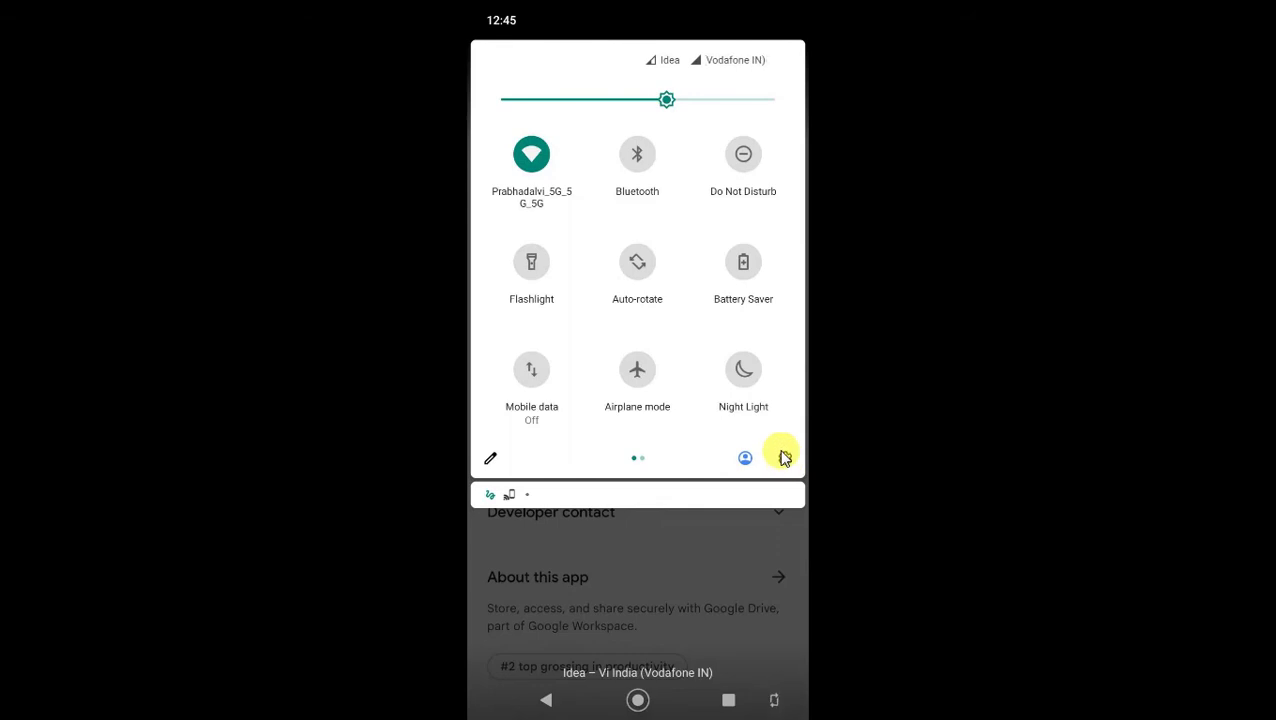
left_click(783, 457)
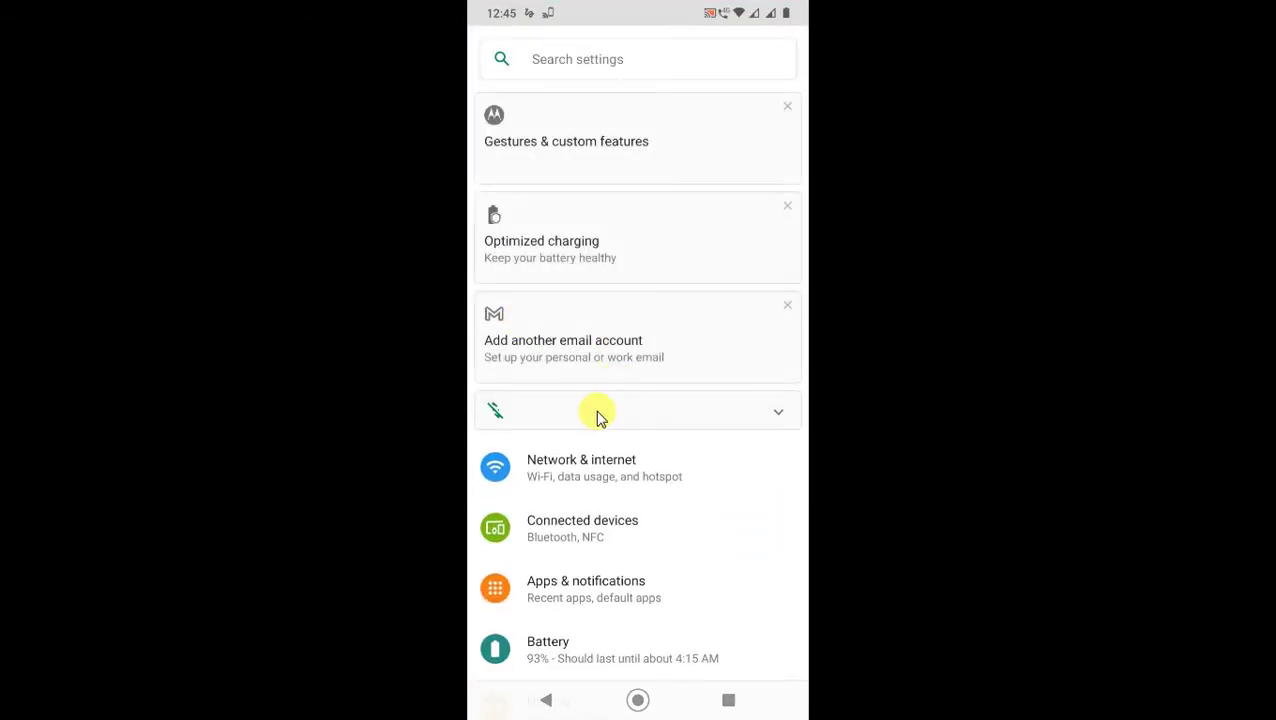
scroll(632, 490, "down", 3)
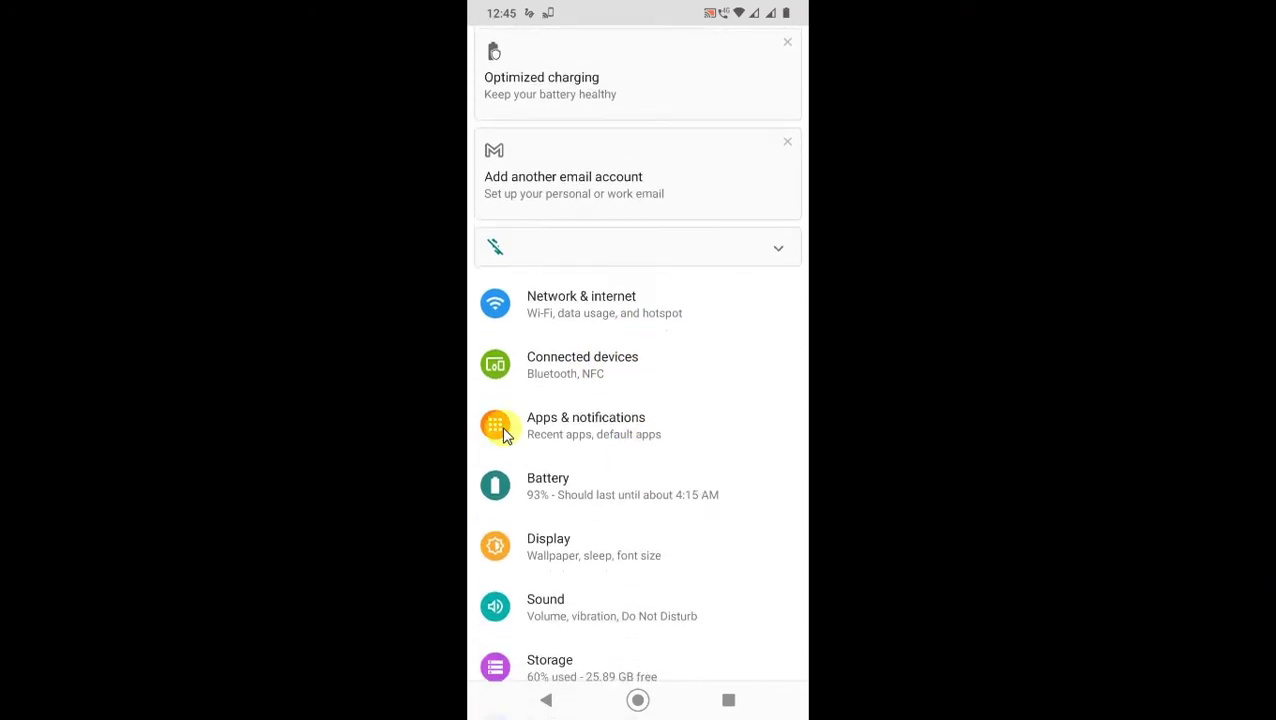
left_click(595, 433)
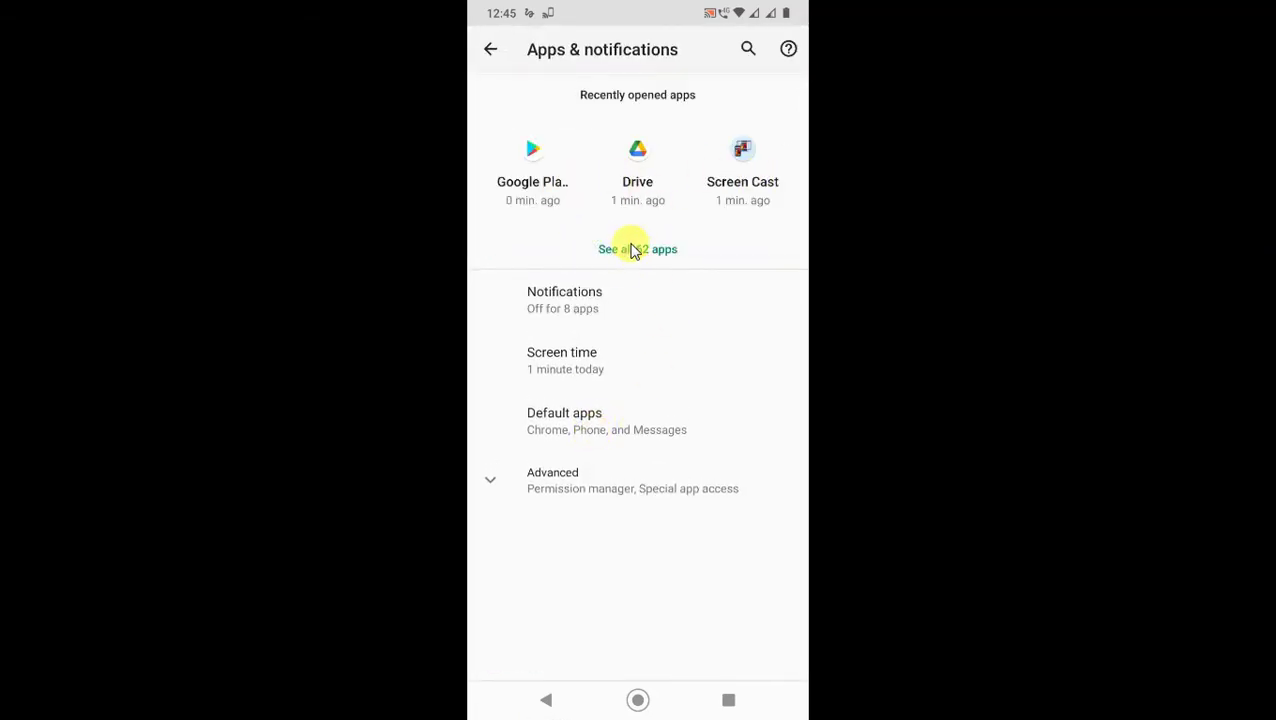
left_click(640, 187)
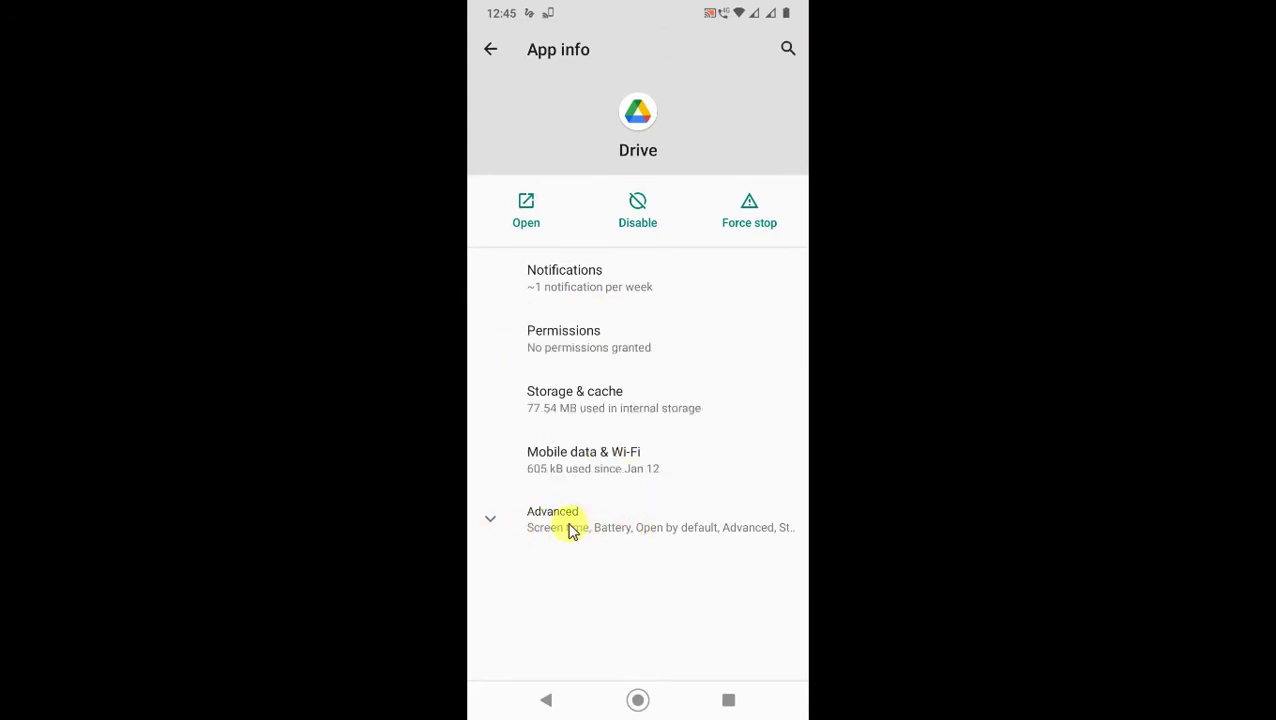
Clear the Drive app's cache and return to the apps and notifications settings
left_click(589, 403)
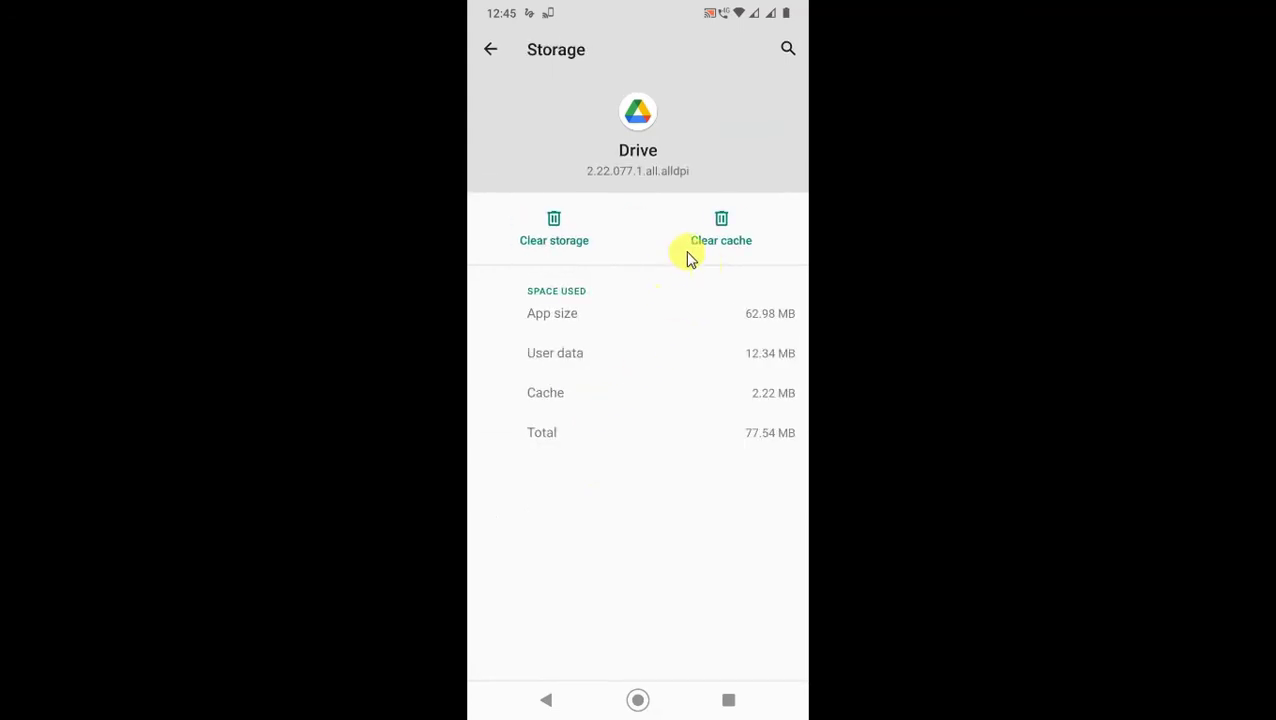
left_click(698, 228)
key("Escape")
key("Escape")
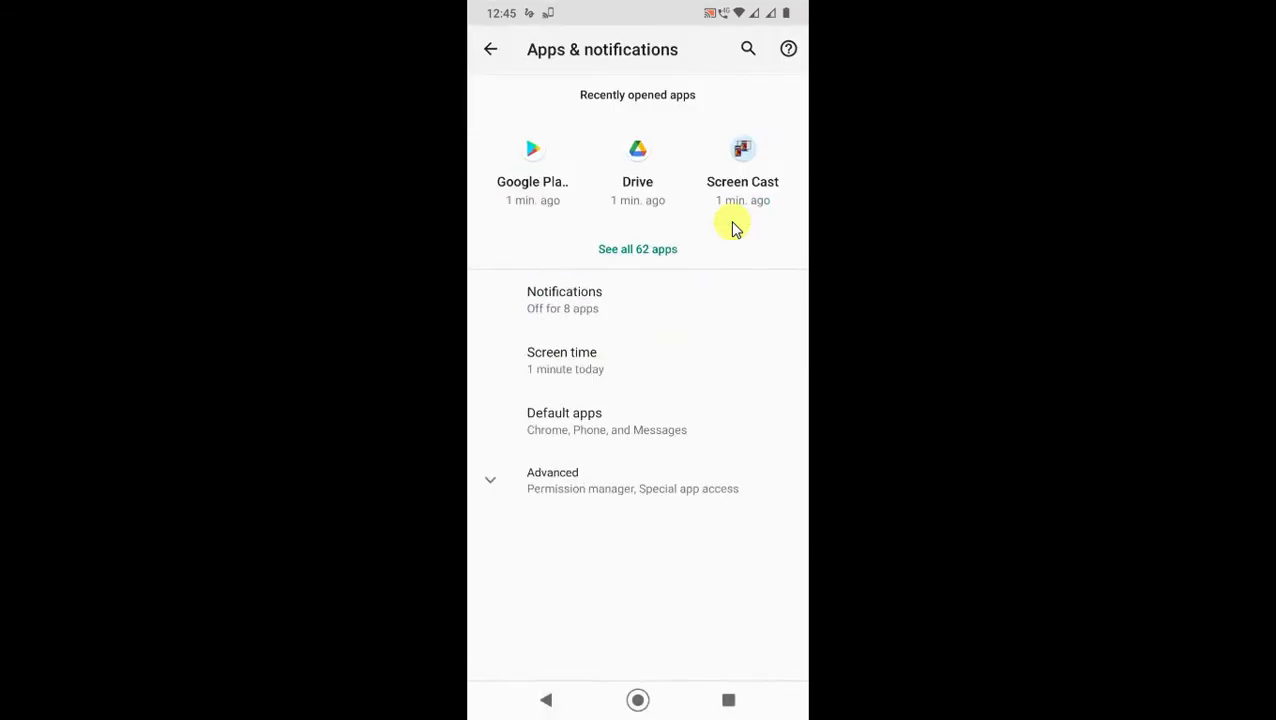
Return to the phone's home screen and launch Drive from the app list
key("Home")
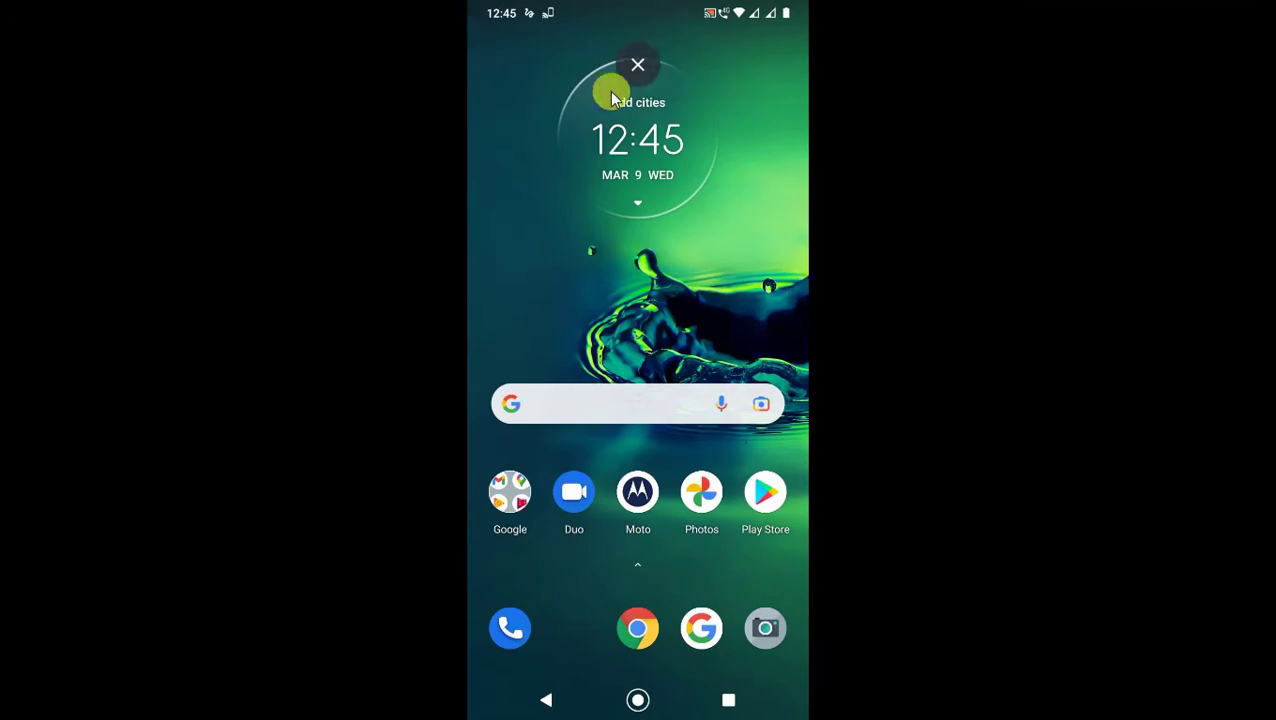
left_click_drag(607, 85, 769, 322)
left_click(668, 341)
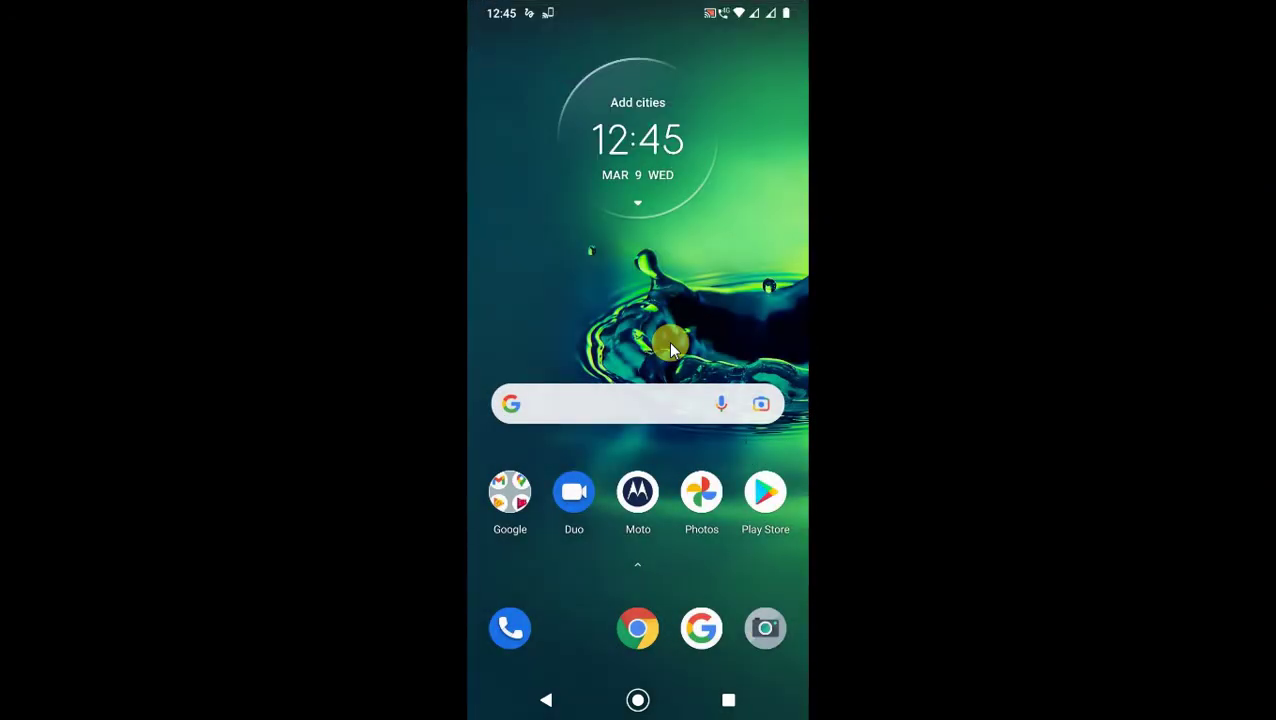
left_click_drag(792, 313, 570, 195)
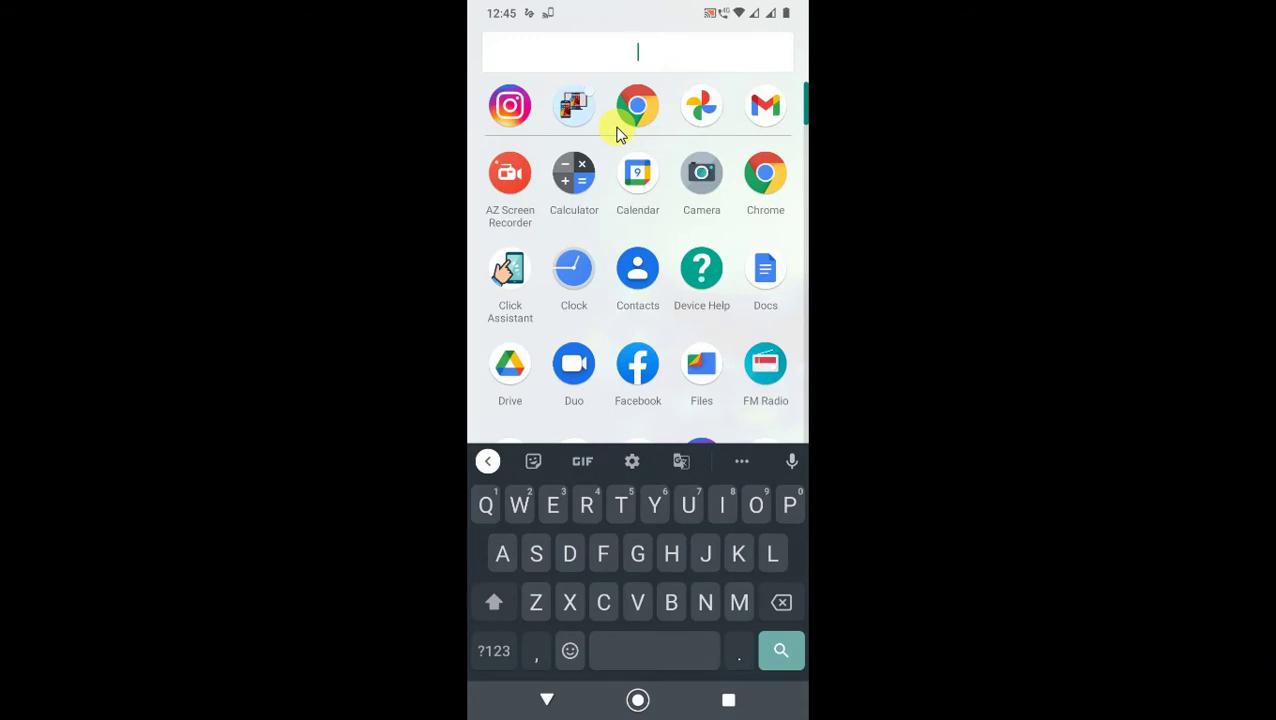
type("D")
left_click(620, 128)
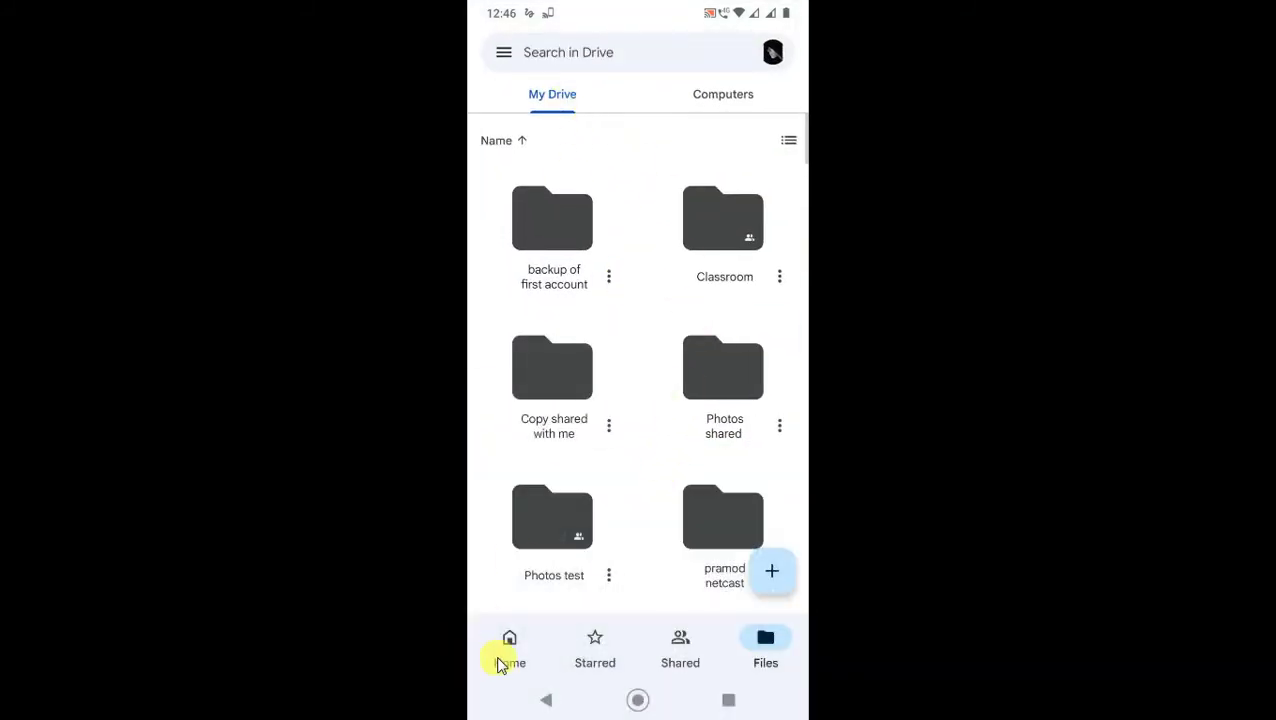
Look through the suggested files on Drive's home page for the presentation ppt to google slide .pptx
left_click(509, 640)
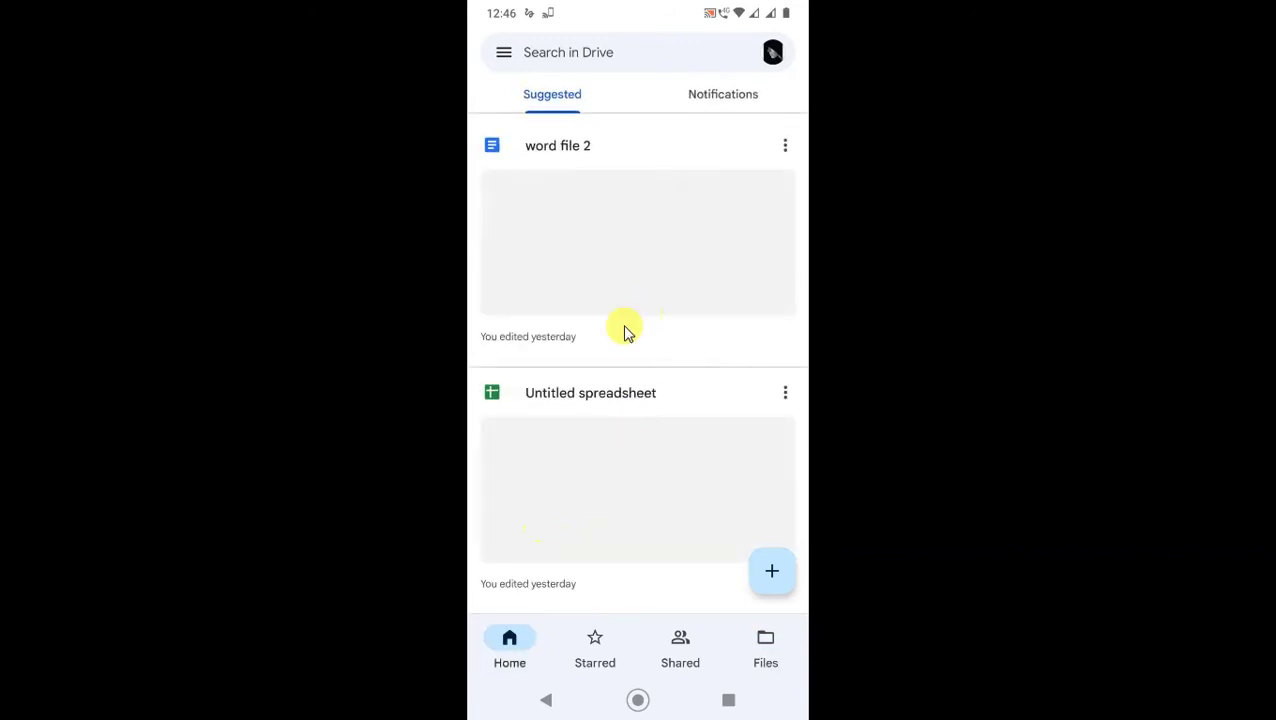
scroll(614, 470, "down", 3)
scroll(614, 470, "down", 3)
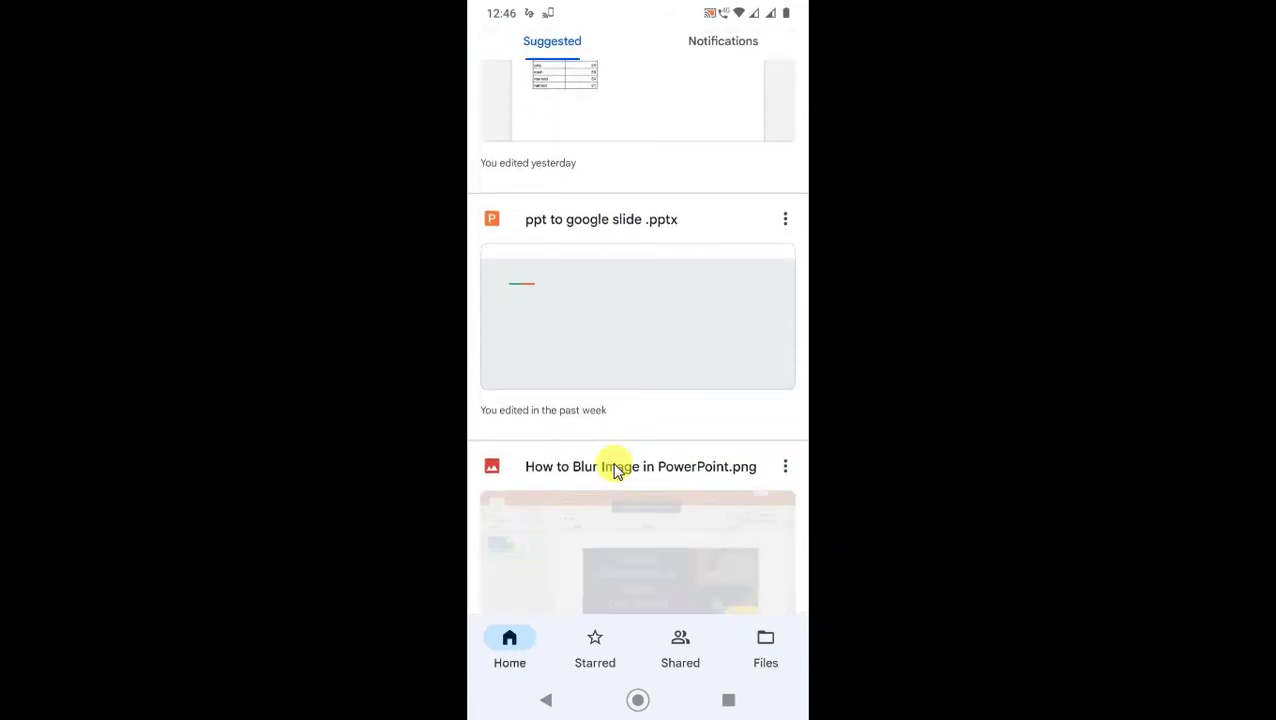
scroll(614, 470, "up", 5)
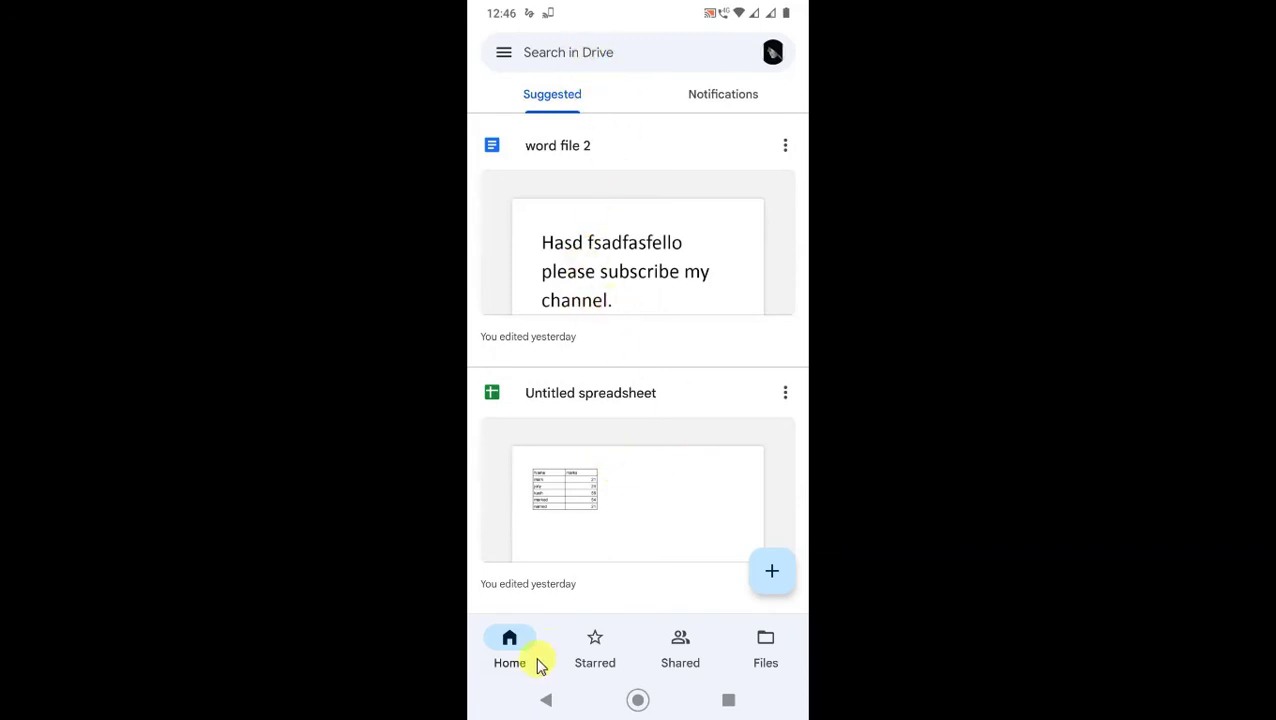
scroll(538, 663, "down", 1)
scroll(658, 285, "up", 1)
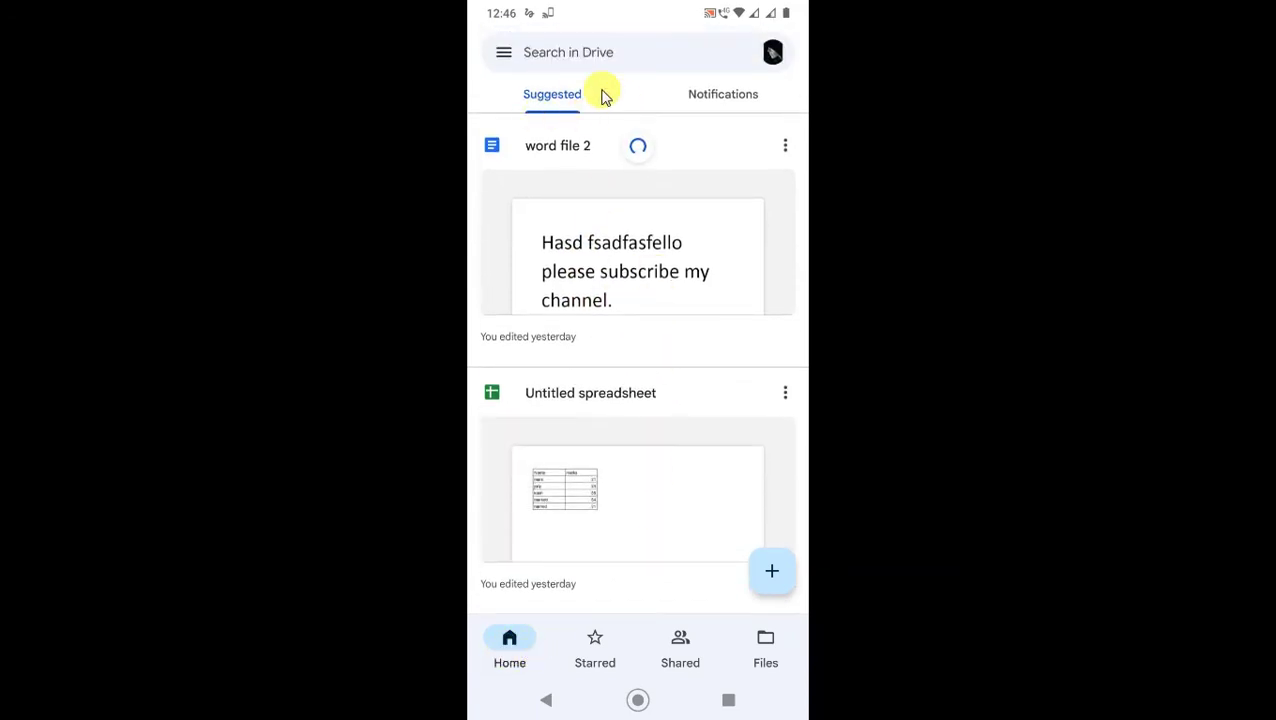
scroll(614, 457, "down", 10)
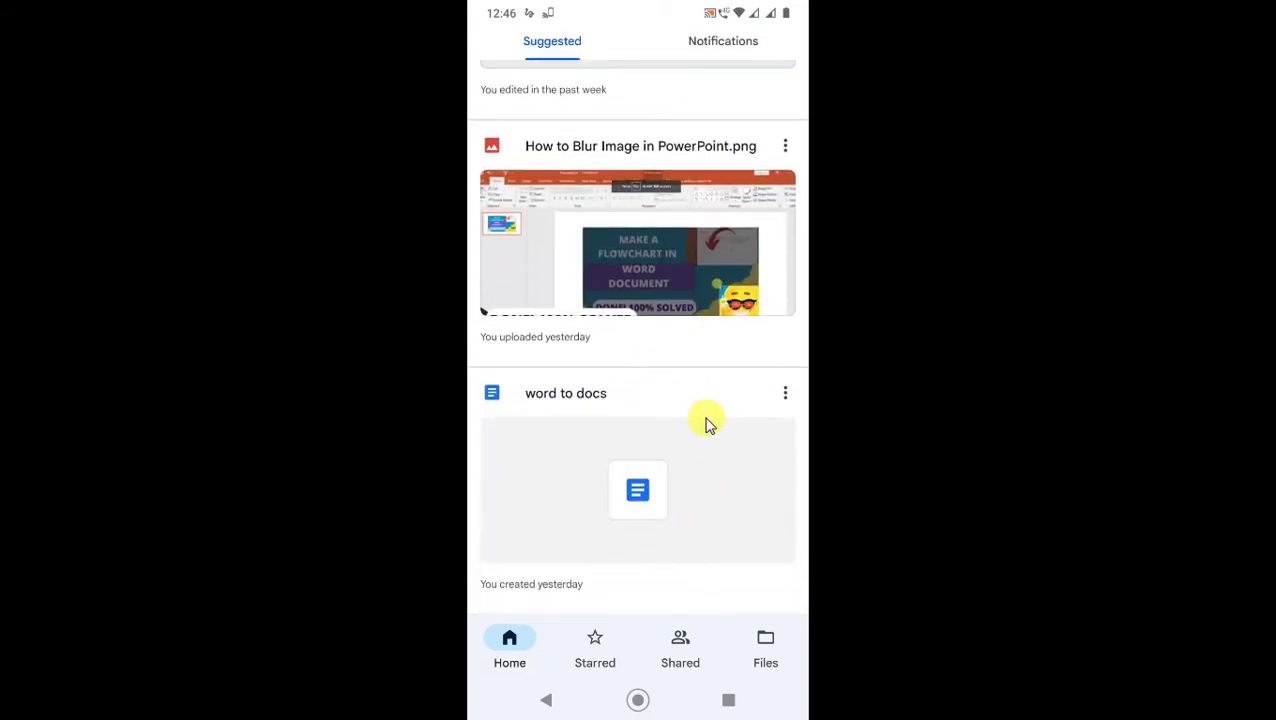
scroll(700, 421, "up", 10)
scroll(600, 405, "down", 5)
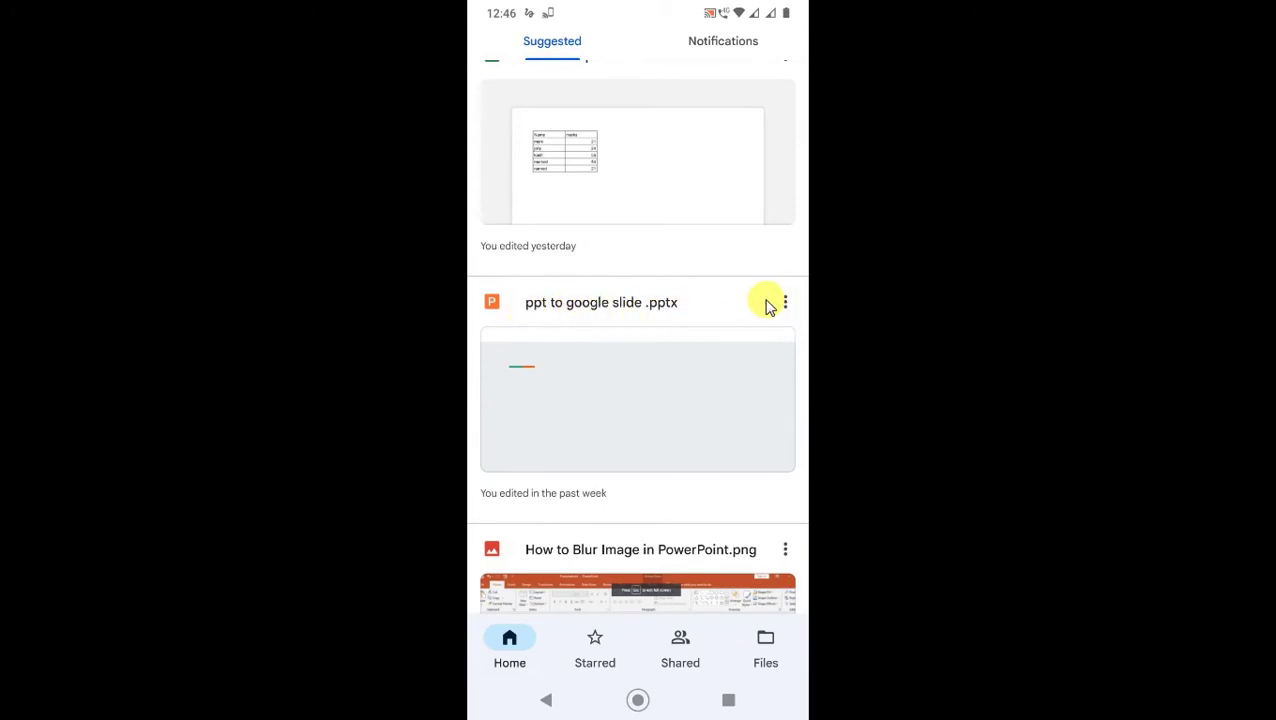
Review all available actions for the suggested file ppt to google slide .pptx, then close the list without choosing one
left_click(785, 302)
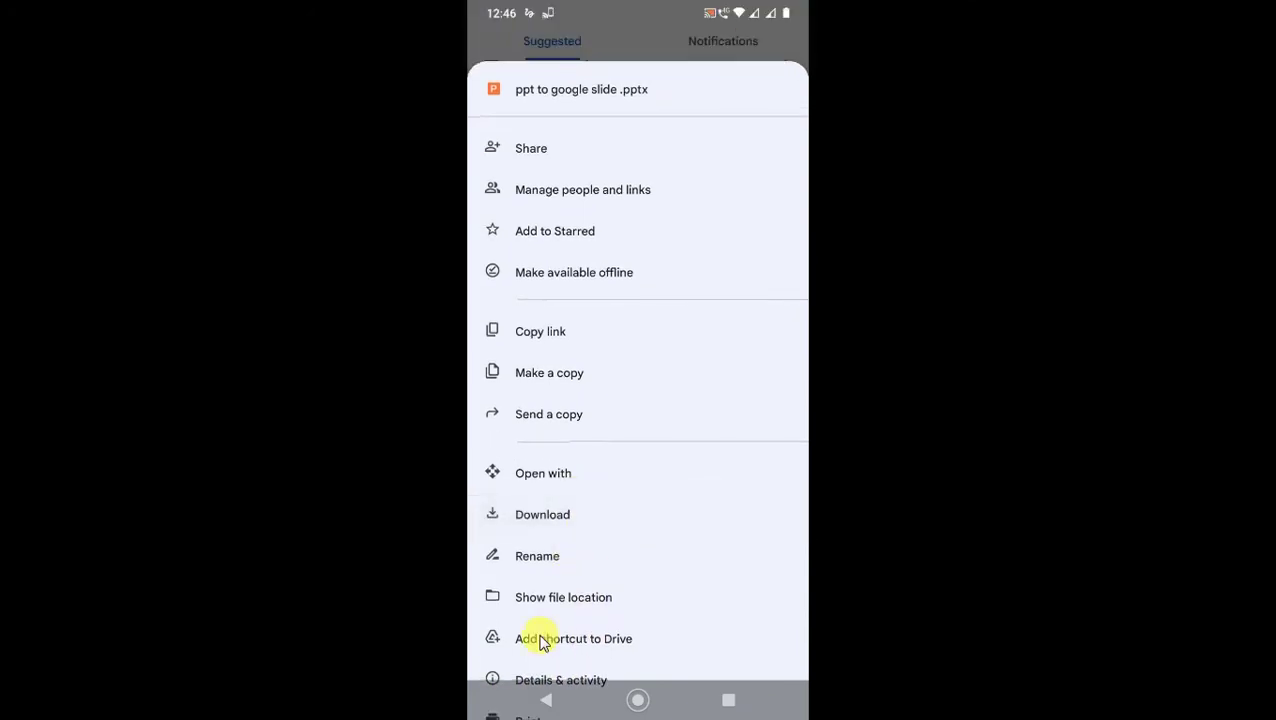
scroll(535, 637, "down", 3)
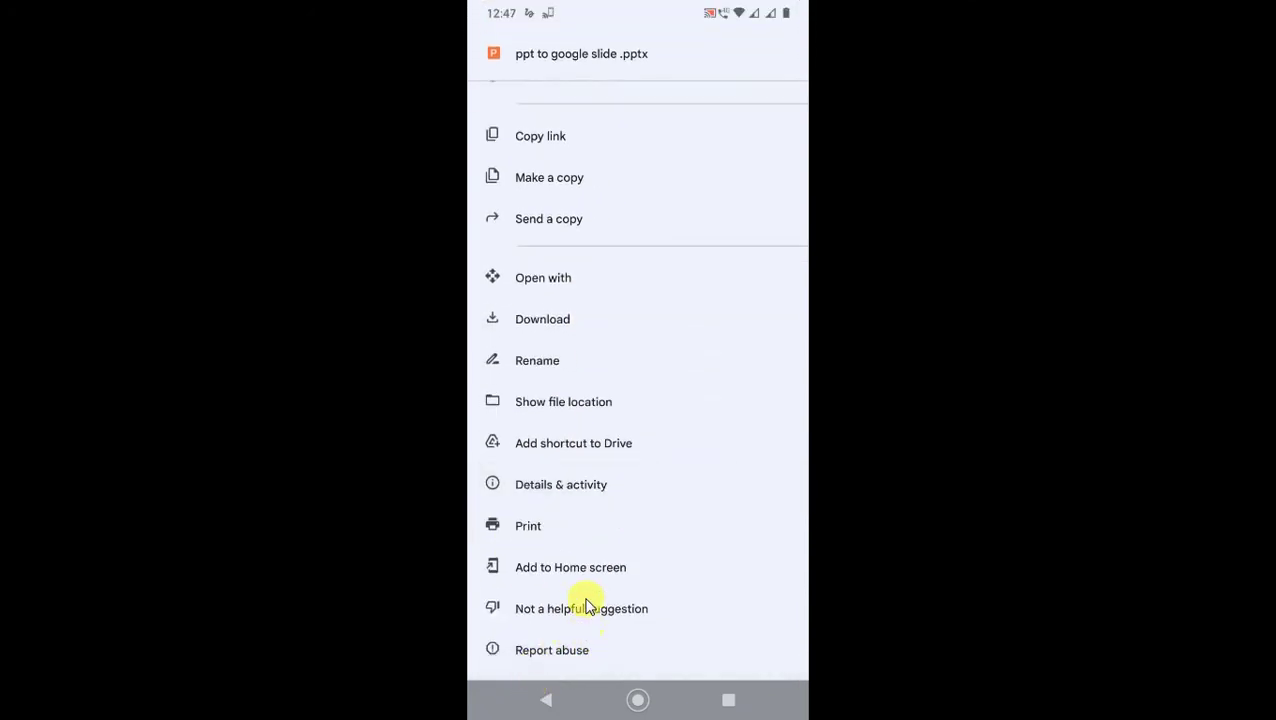
scroll(580, 554, "up", 3)
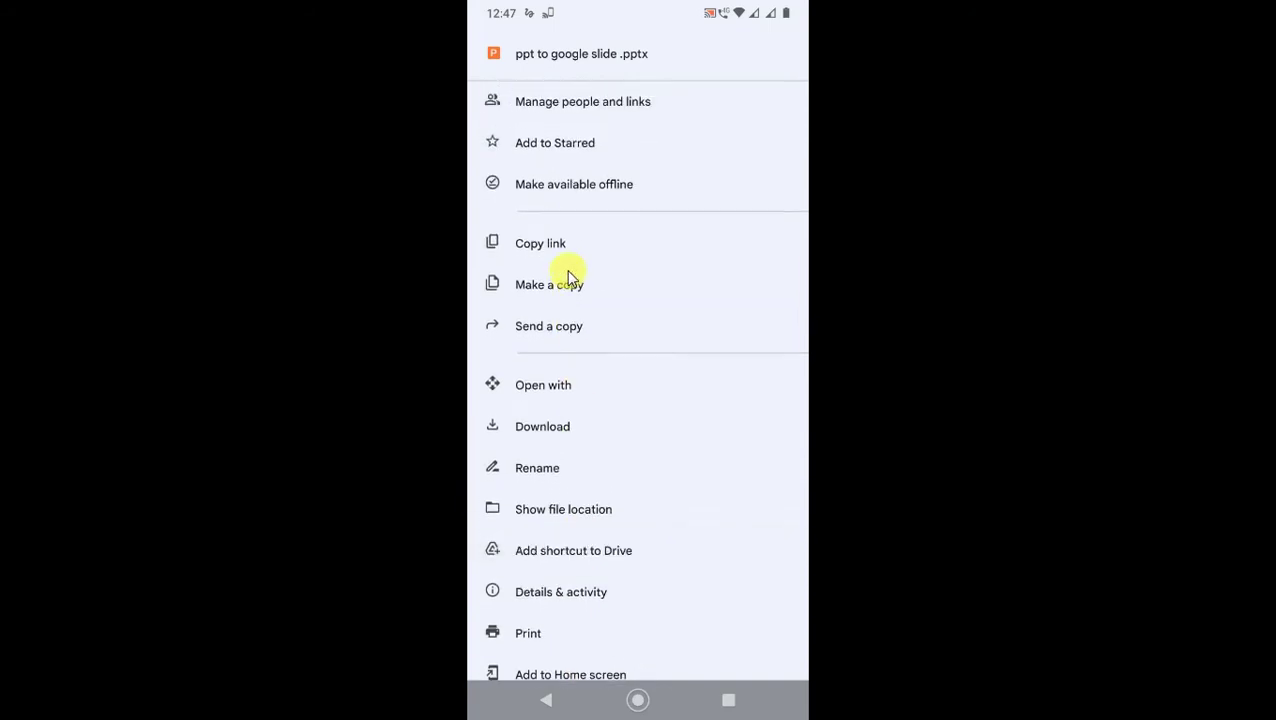
scroll(638, 318, "up", 2)
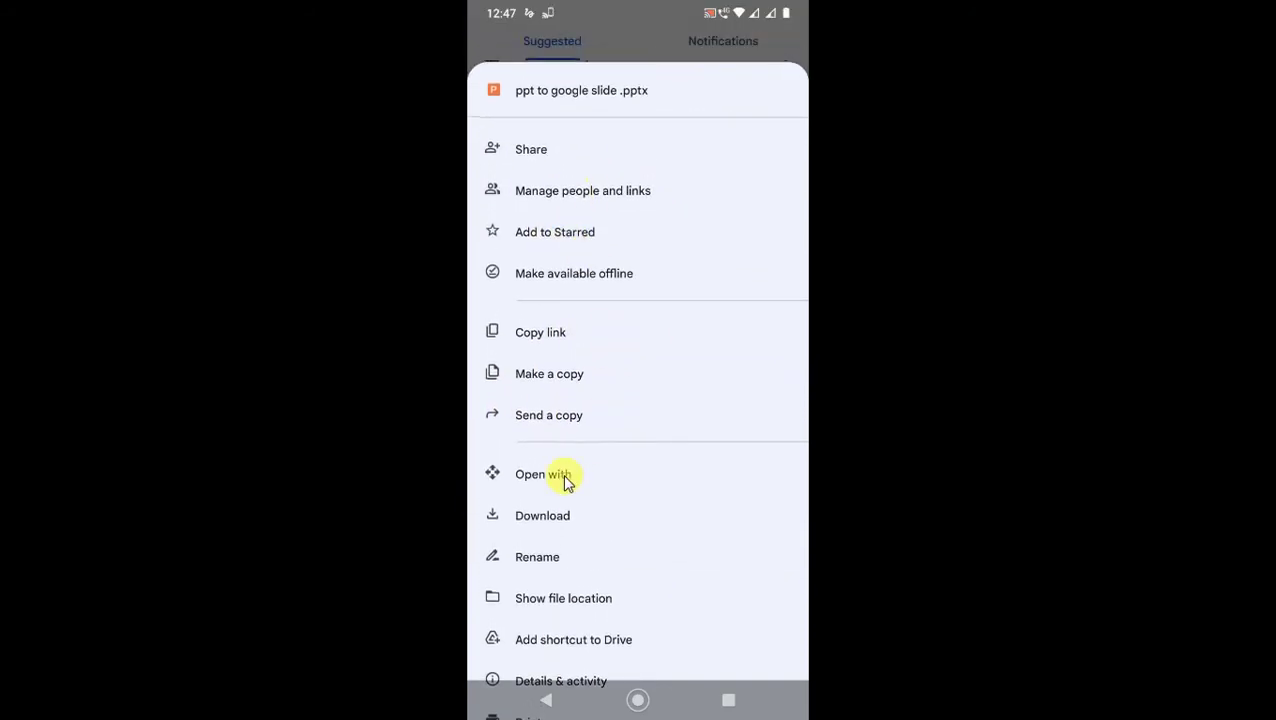
scroll(607, 519, "down", 3)
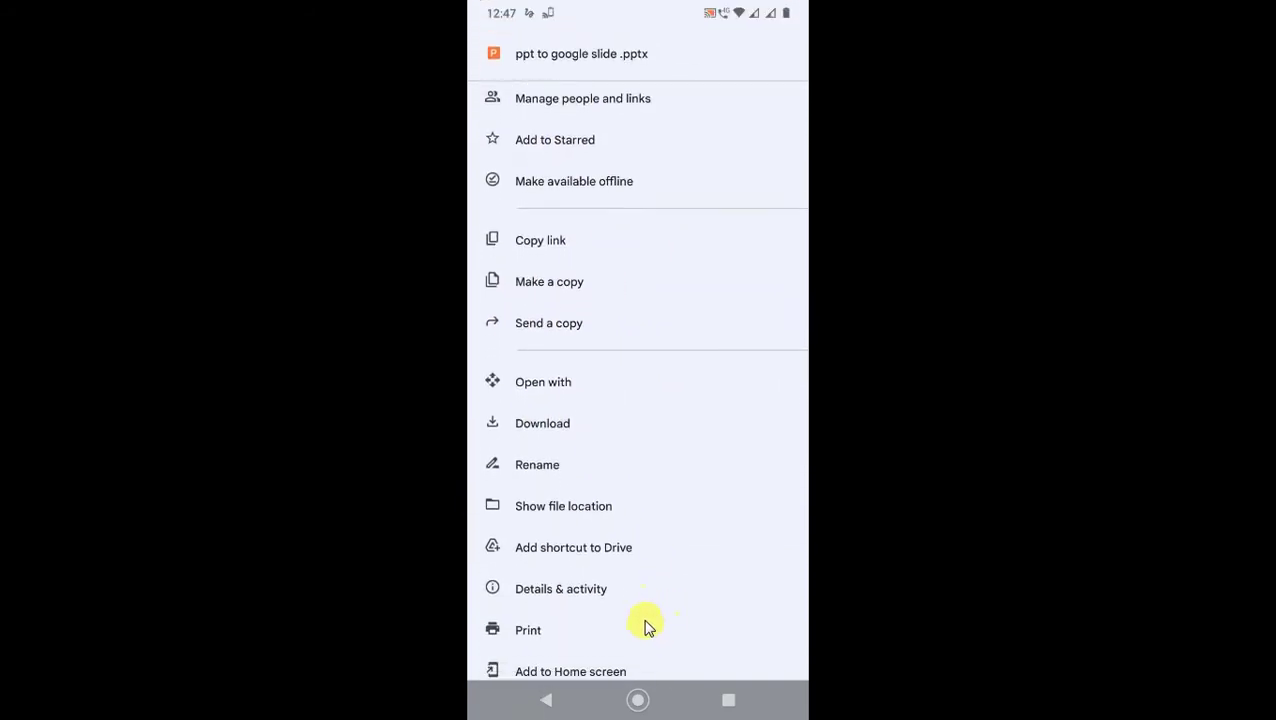
key("Escape")
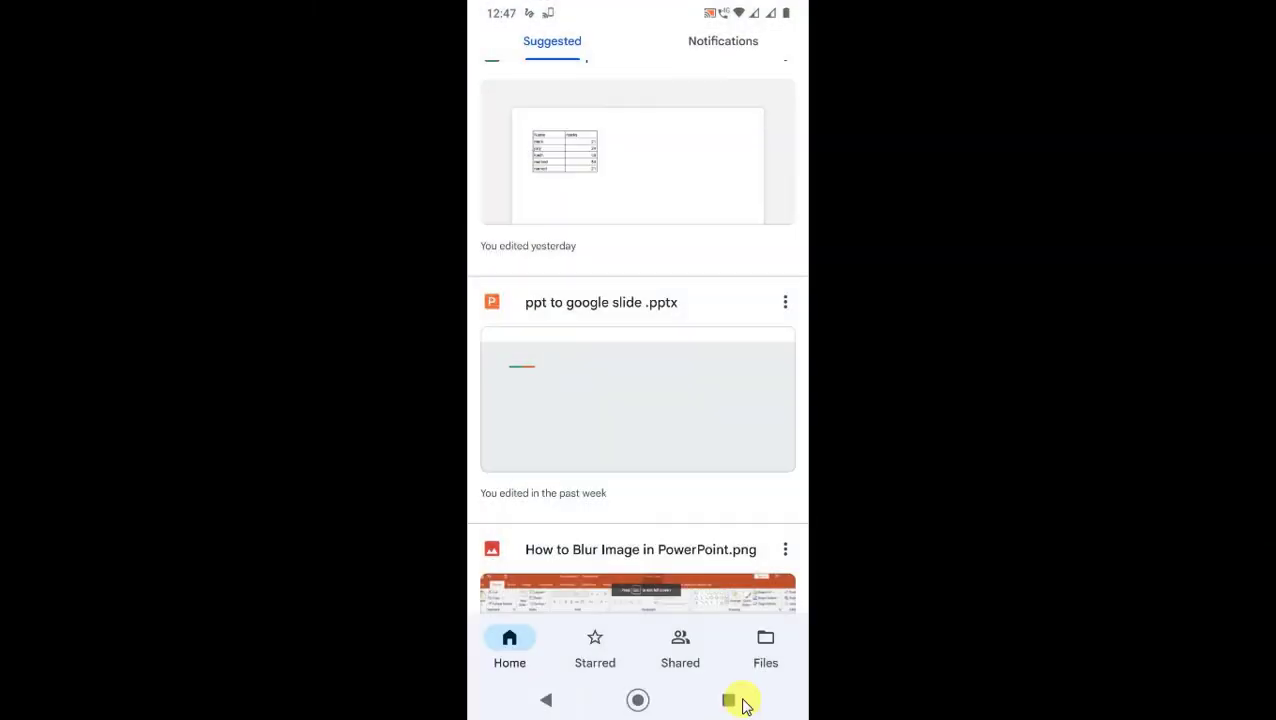
Browse the files in My Drive and filter the Drive search to presentations
left_click(763, 645)
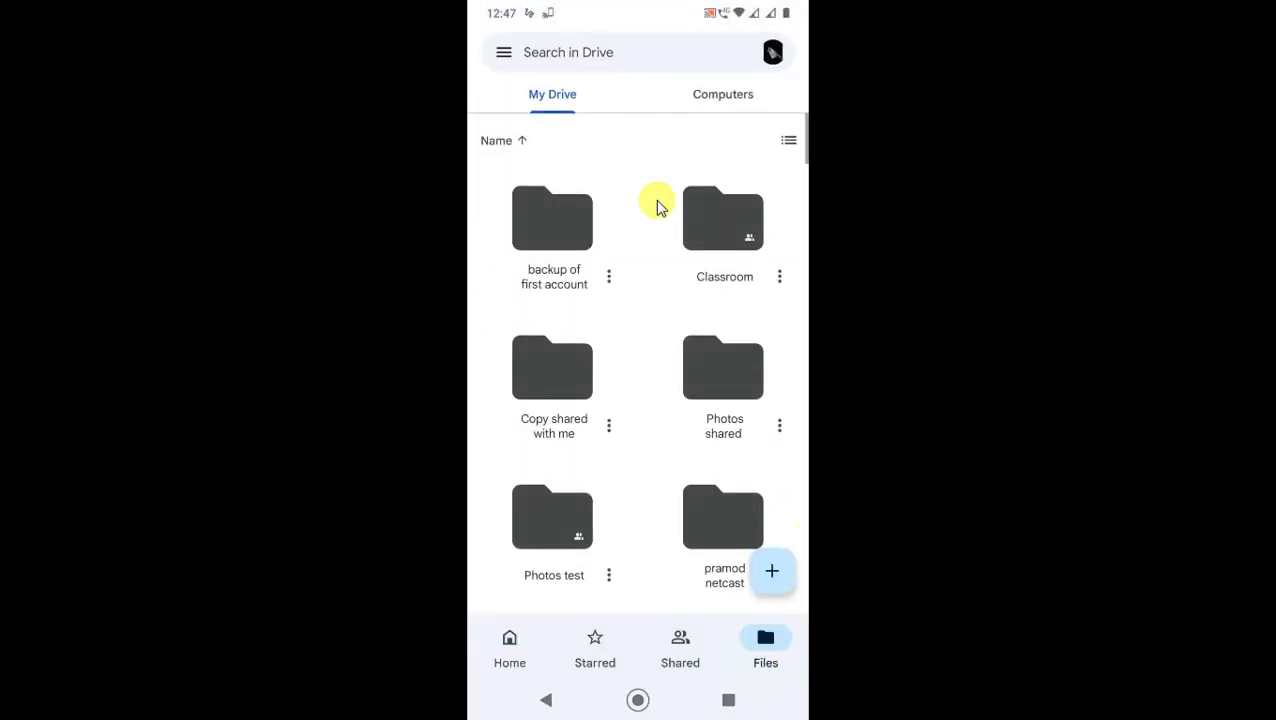
scroll(700, 420, "down", 10)
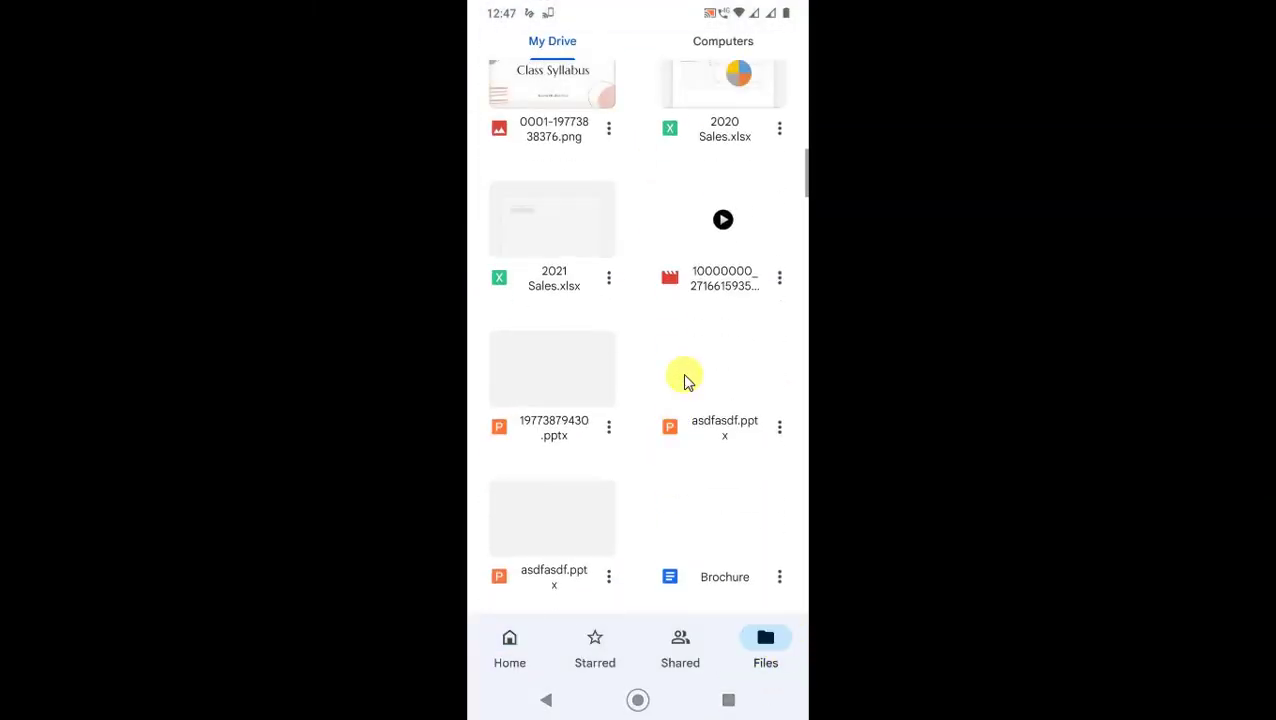
scroll(700, 440, "down", 6)
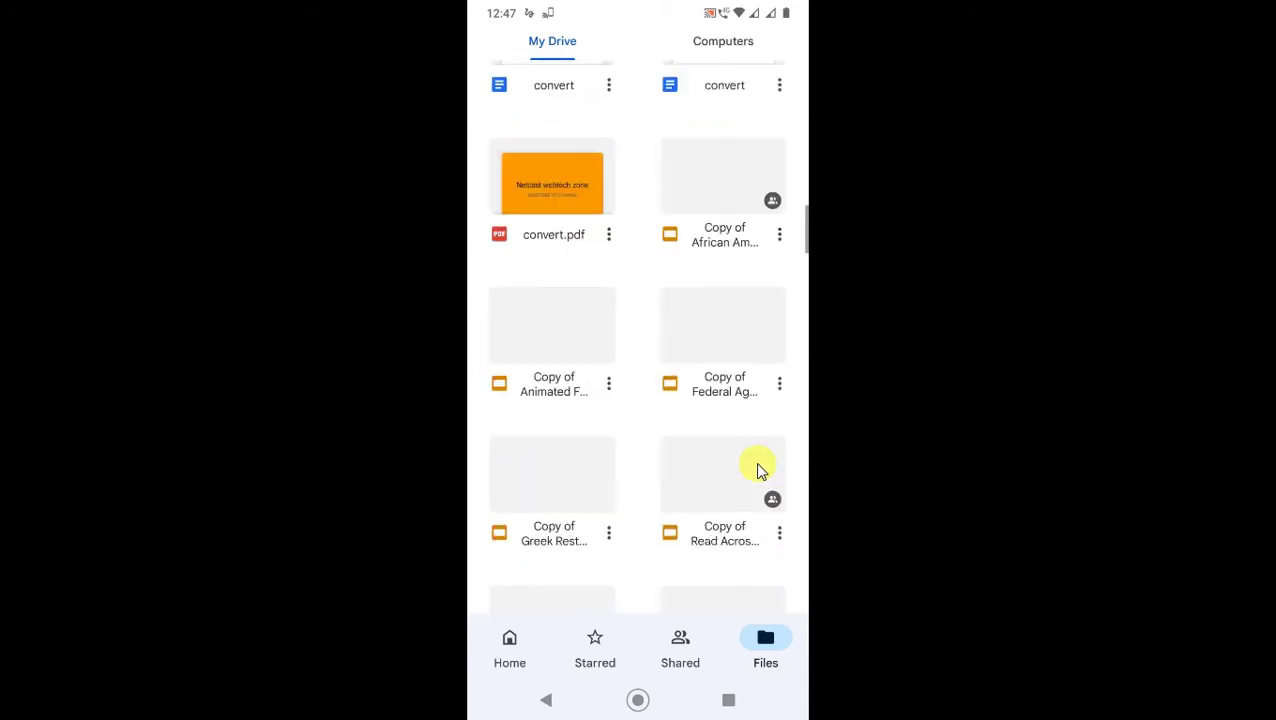
scroll(692, 316, "up", 15)
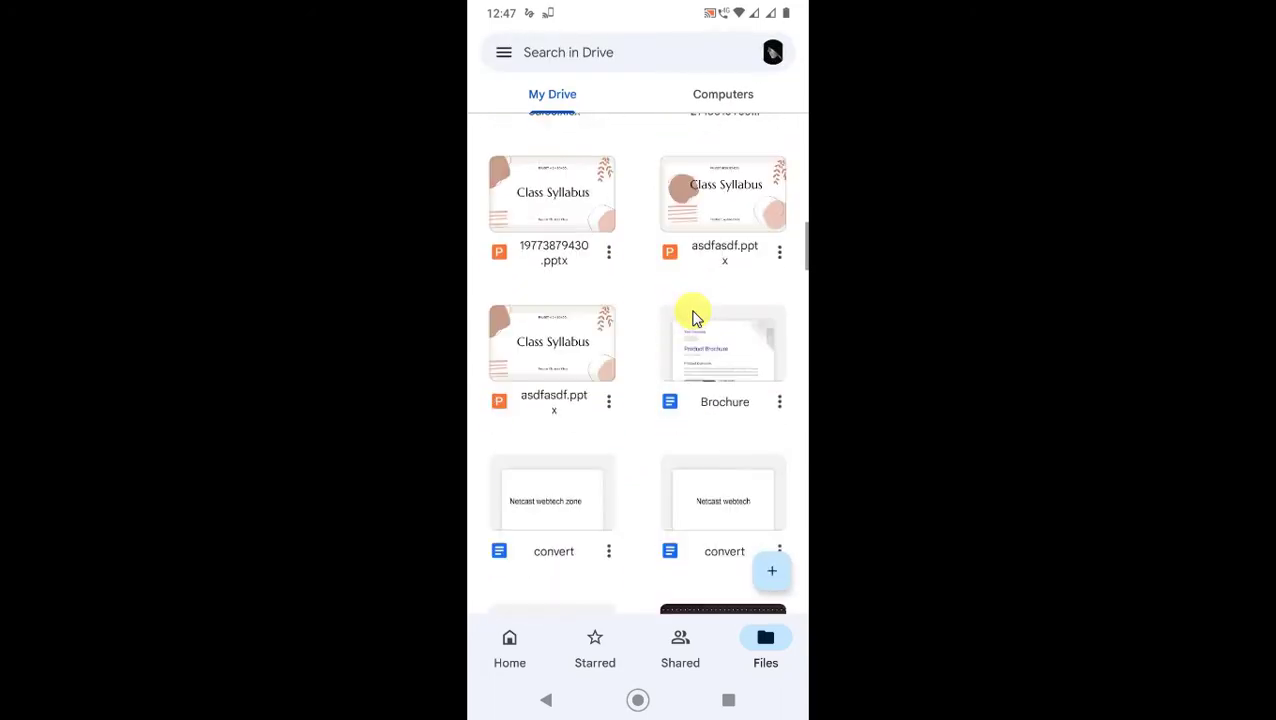
left_click(568, 58)
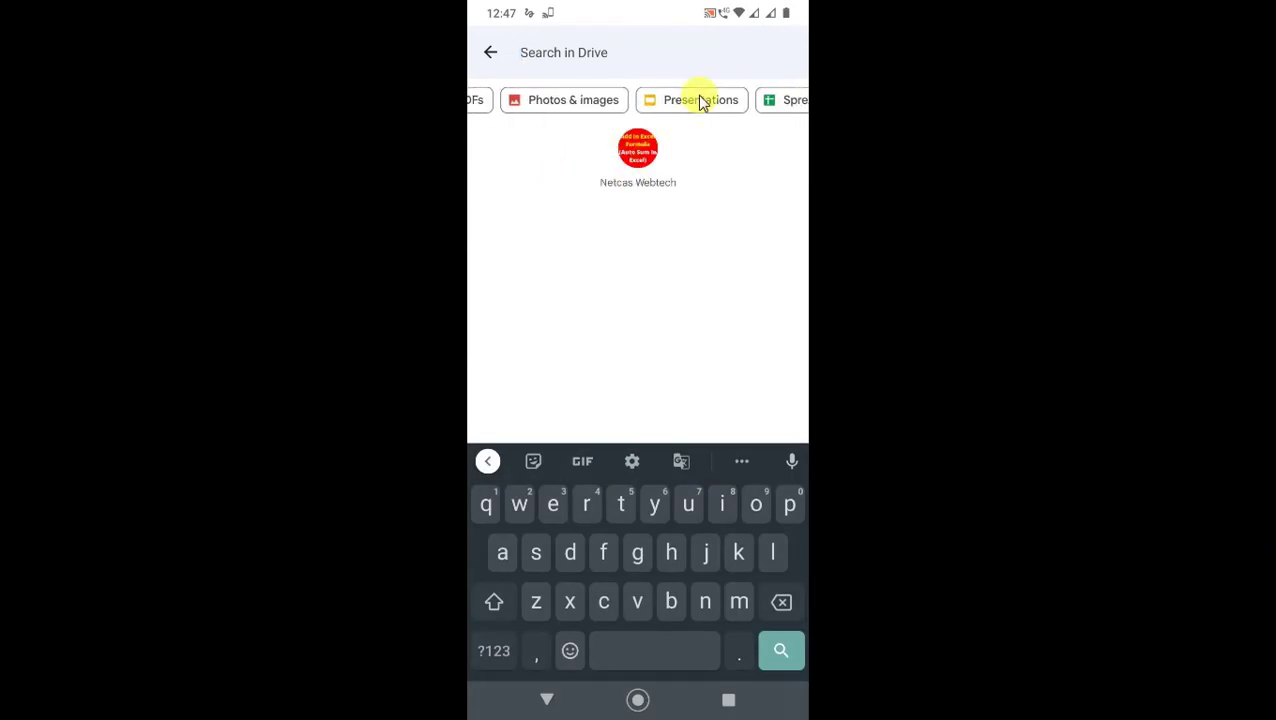
left_click(685, 103)
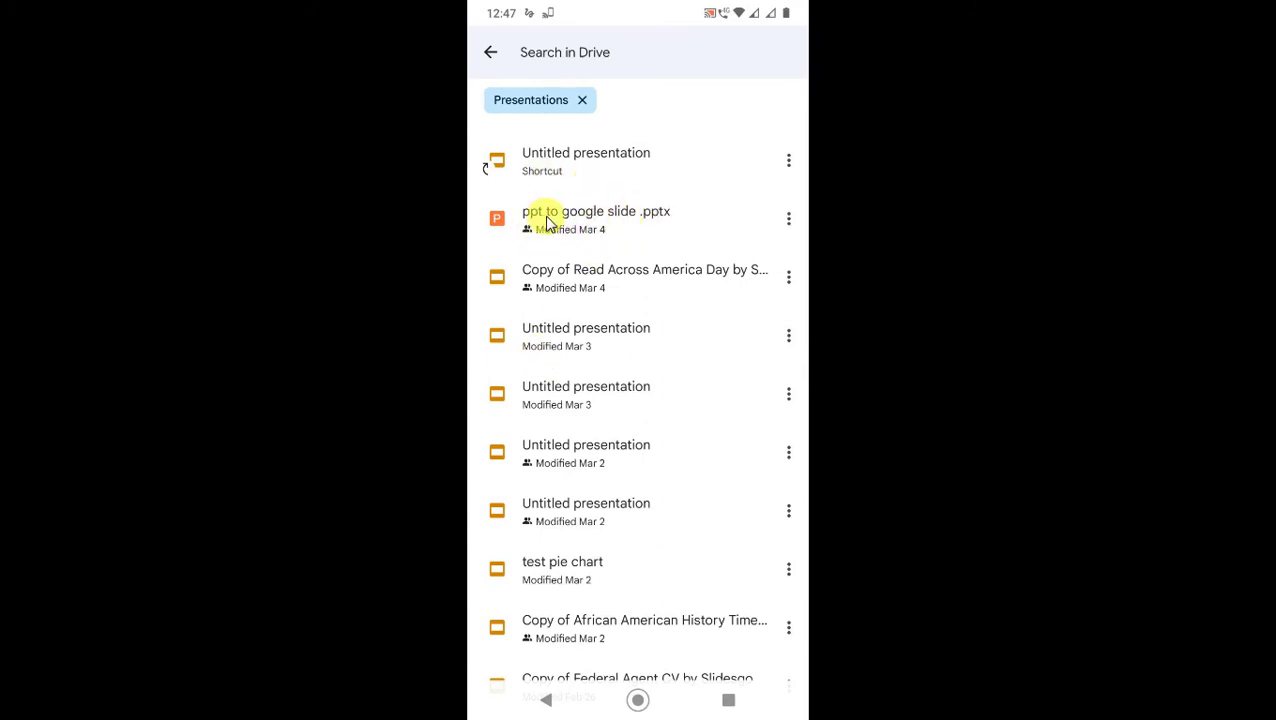
Try to remove the presentation ppt to google slide .pptx from the filtered search list, and return to My Drive
left_click(786, 219)
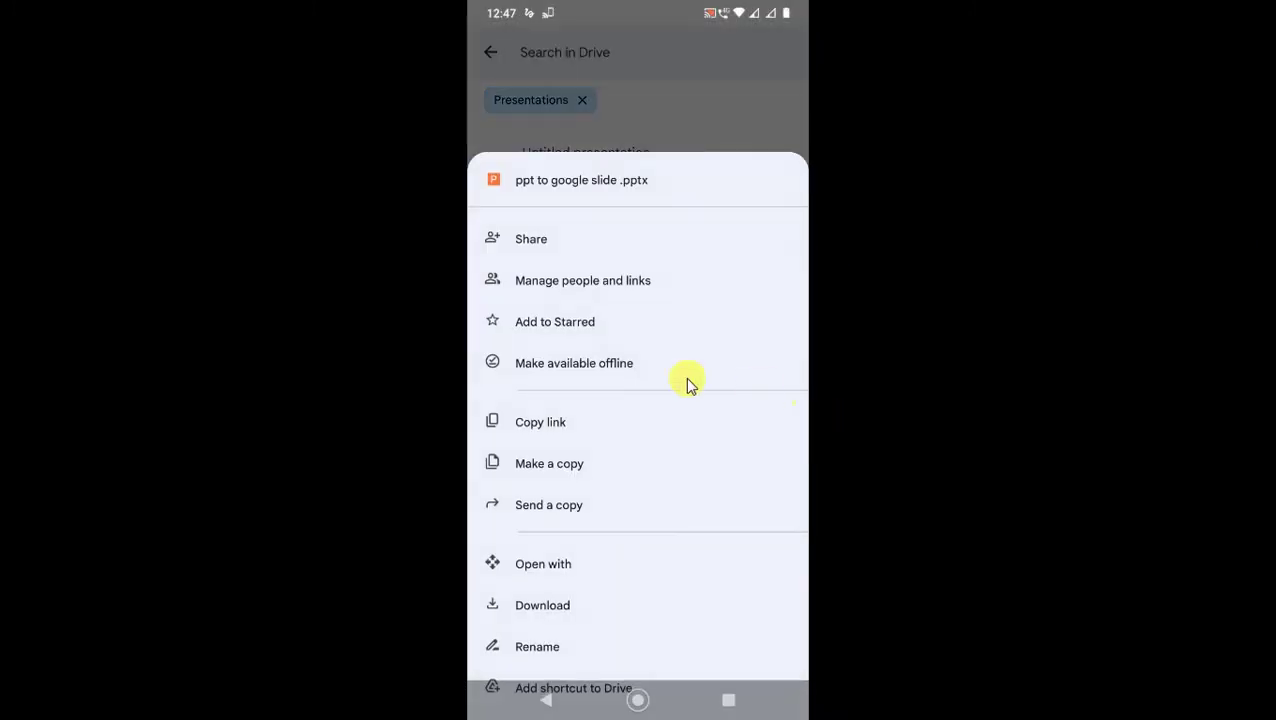
scroll(612, 606, "down", 2)
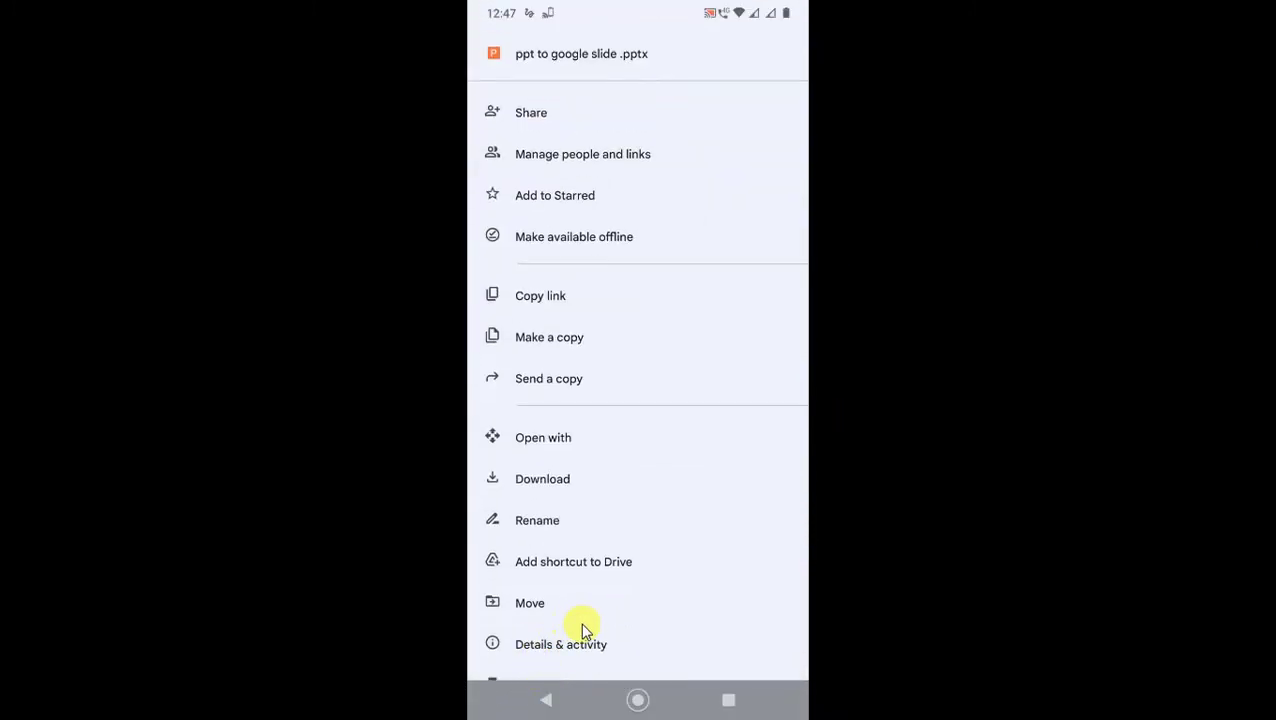
scroll(585, 628, "down", 3)
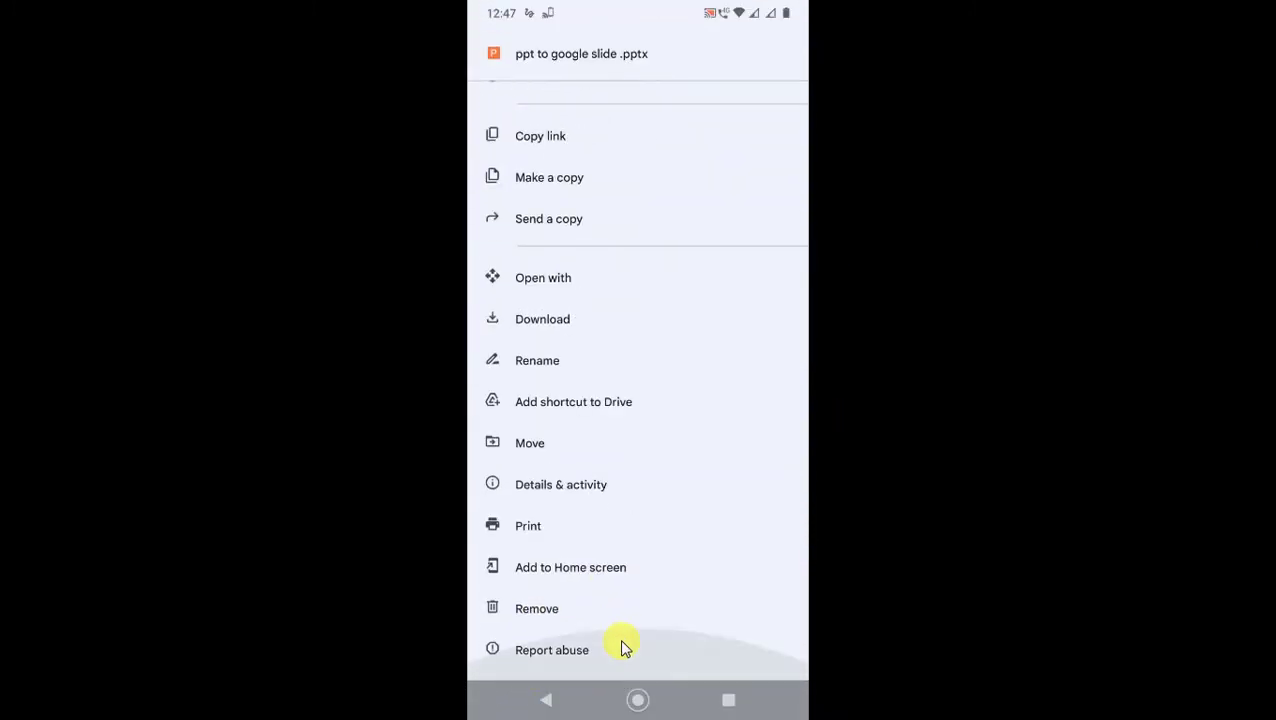
left_click(548, 612)
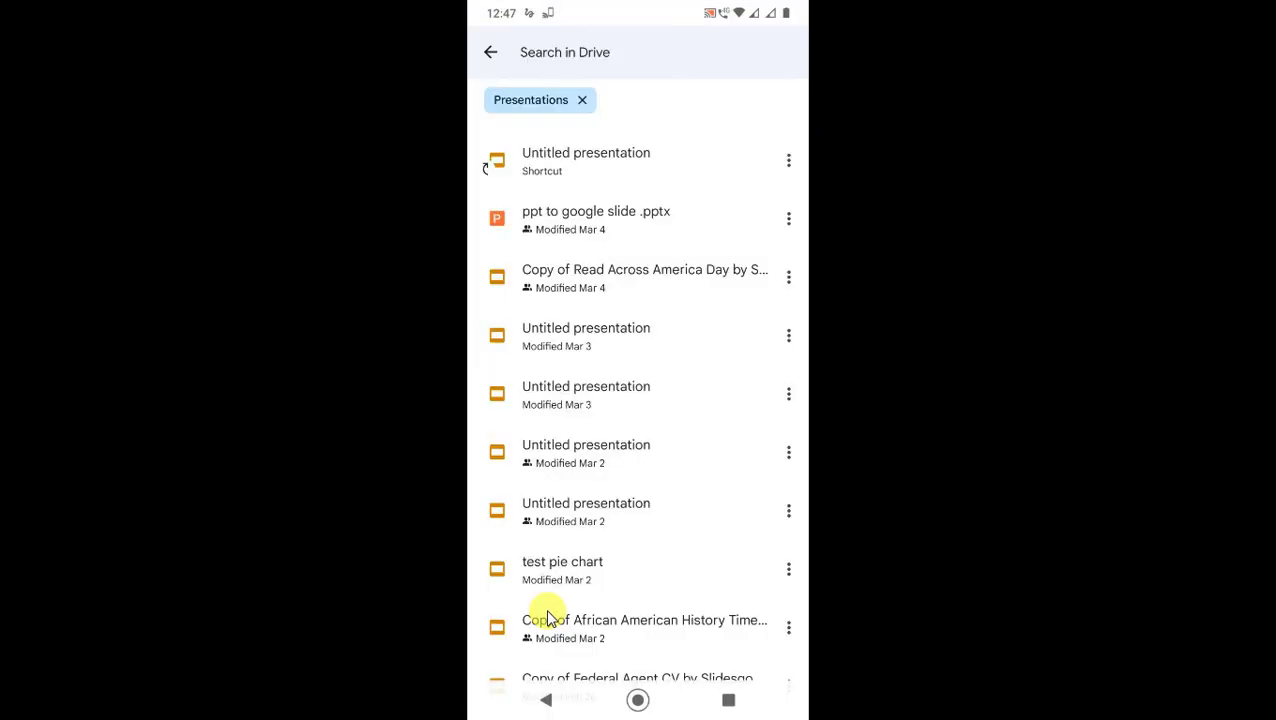
key("Escape")
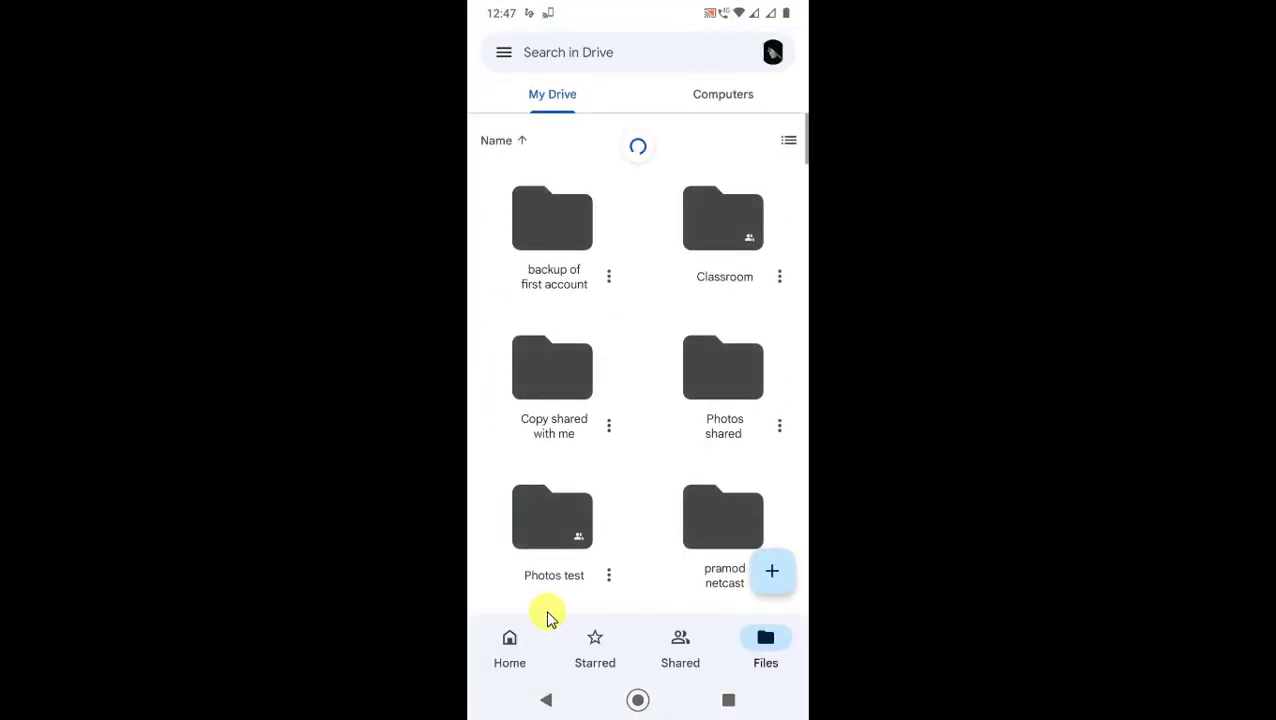
Check Drive's Trash for deleted items and return to My Drive
left_click(499, 53)
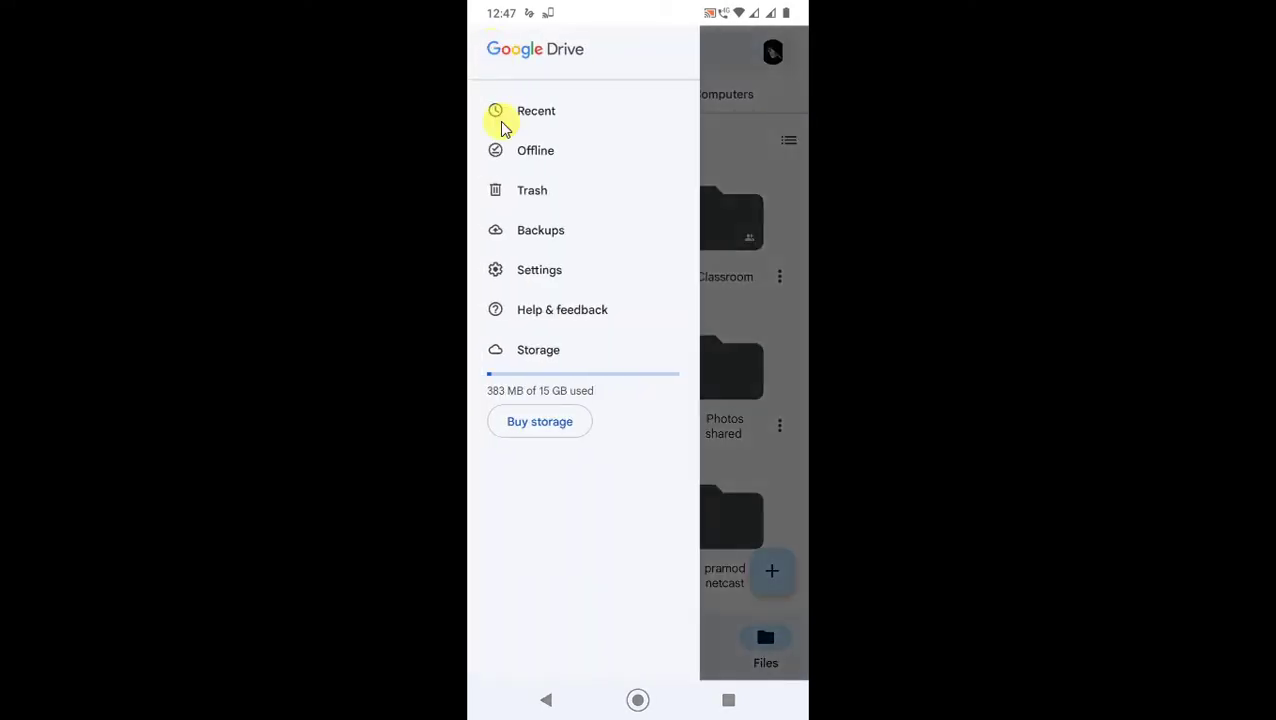
left_click(540, 190)
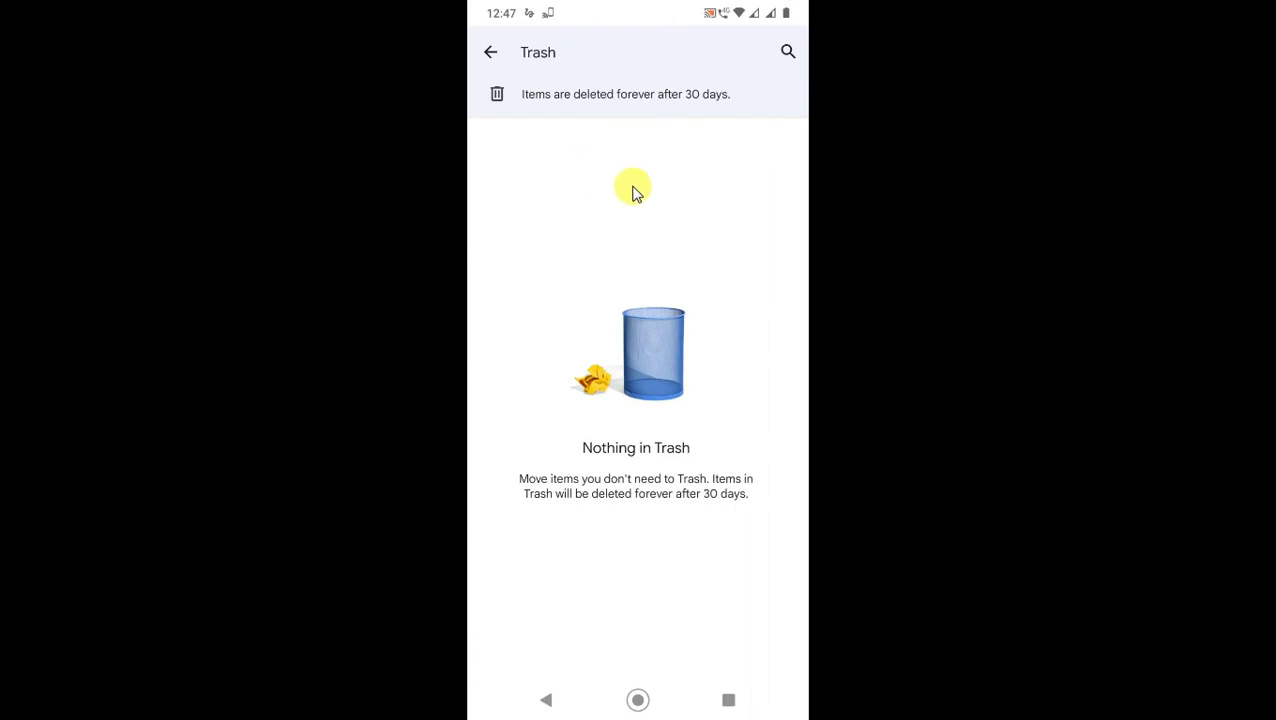
right_click(768, 158)
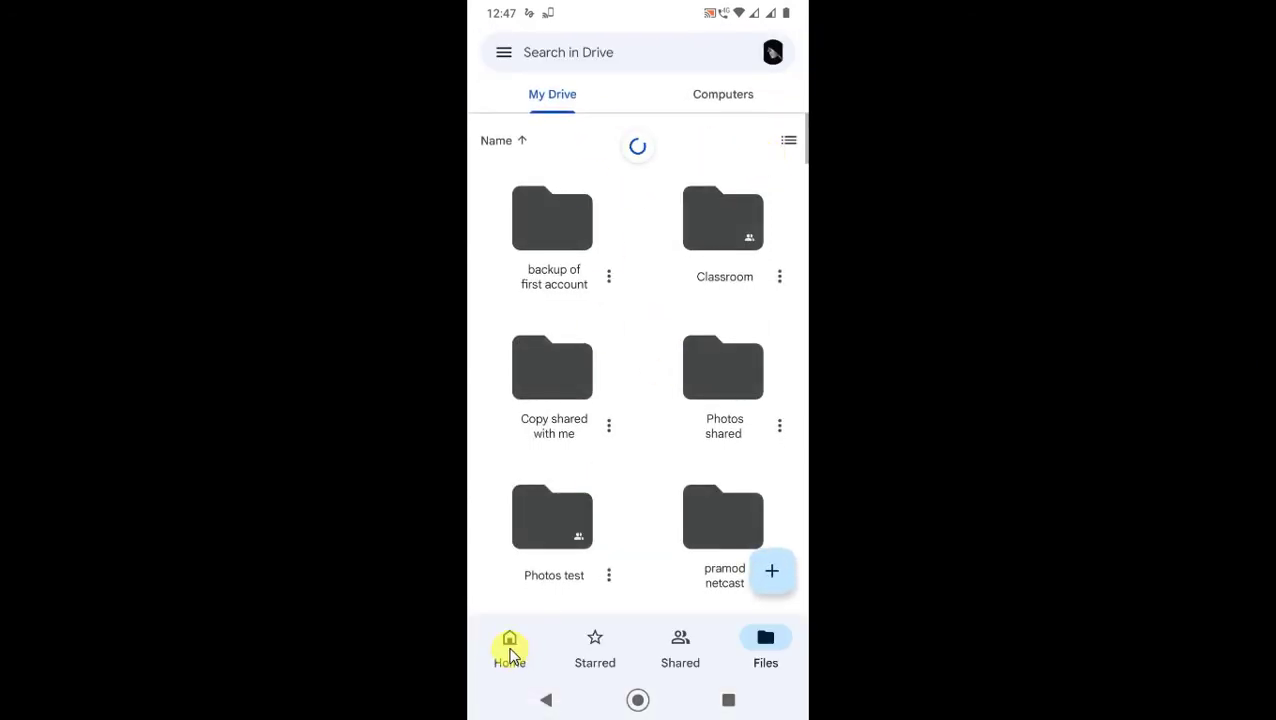
Look through the suggested files on Drive's home page down to the end of the list
left_click(508, 645)
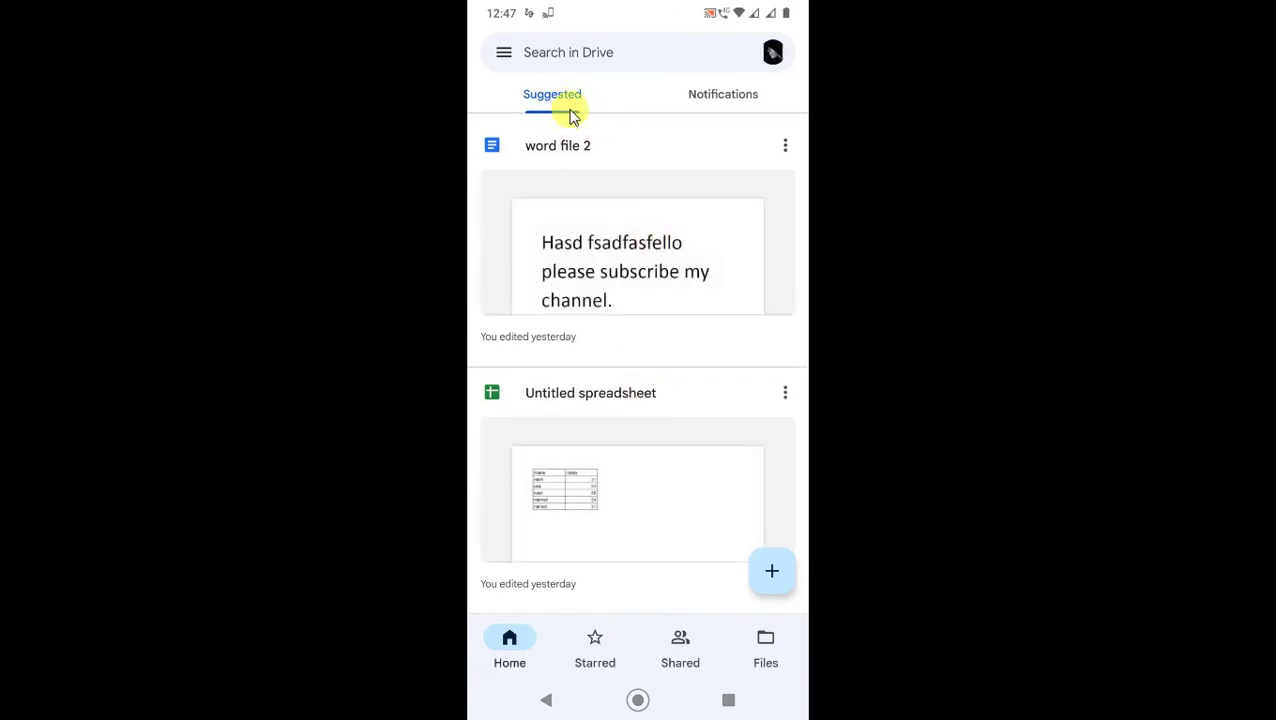
scroll(638, 402, "down", 5)
scroll(638, 402, "down", 5)
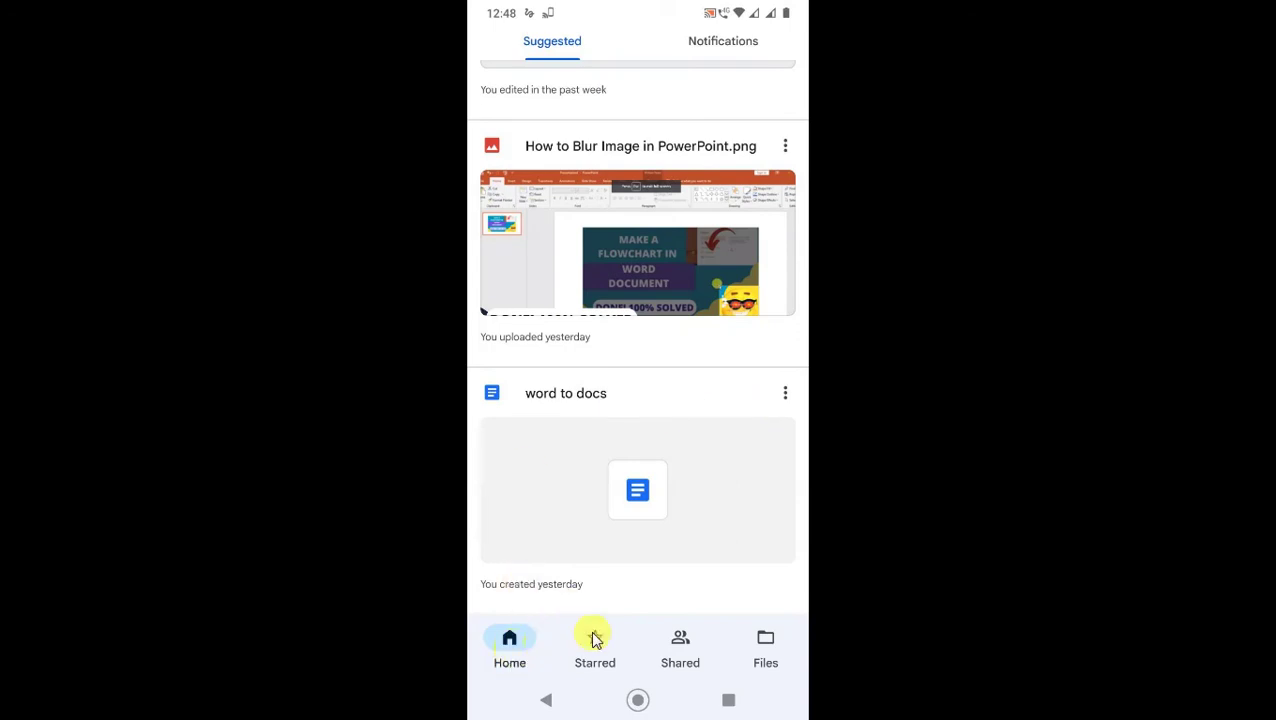
Return to the My Drive files and open the Drive search to view its file-type filters
left_click(766, 645)
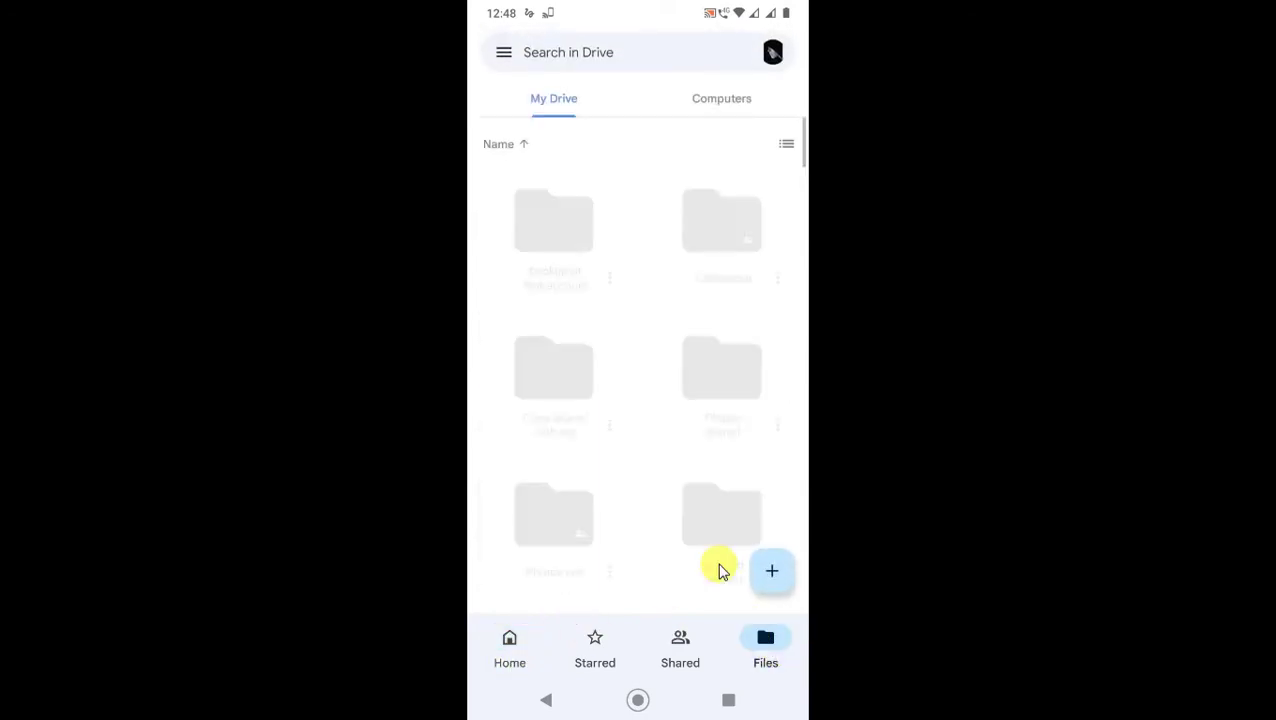
left_click(538, 52)
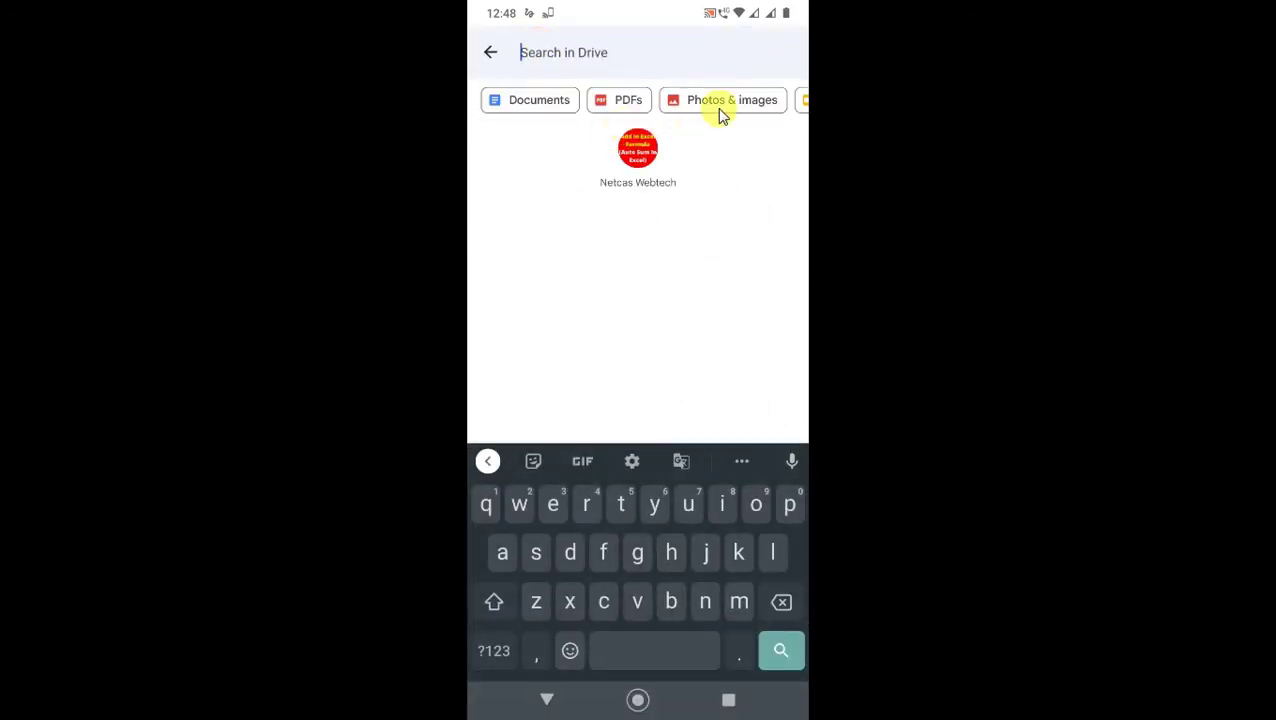
scroll(720, 110, "down", 1)
scroll(488, 128, "up", 1)
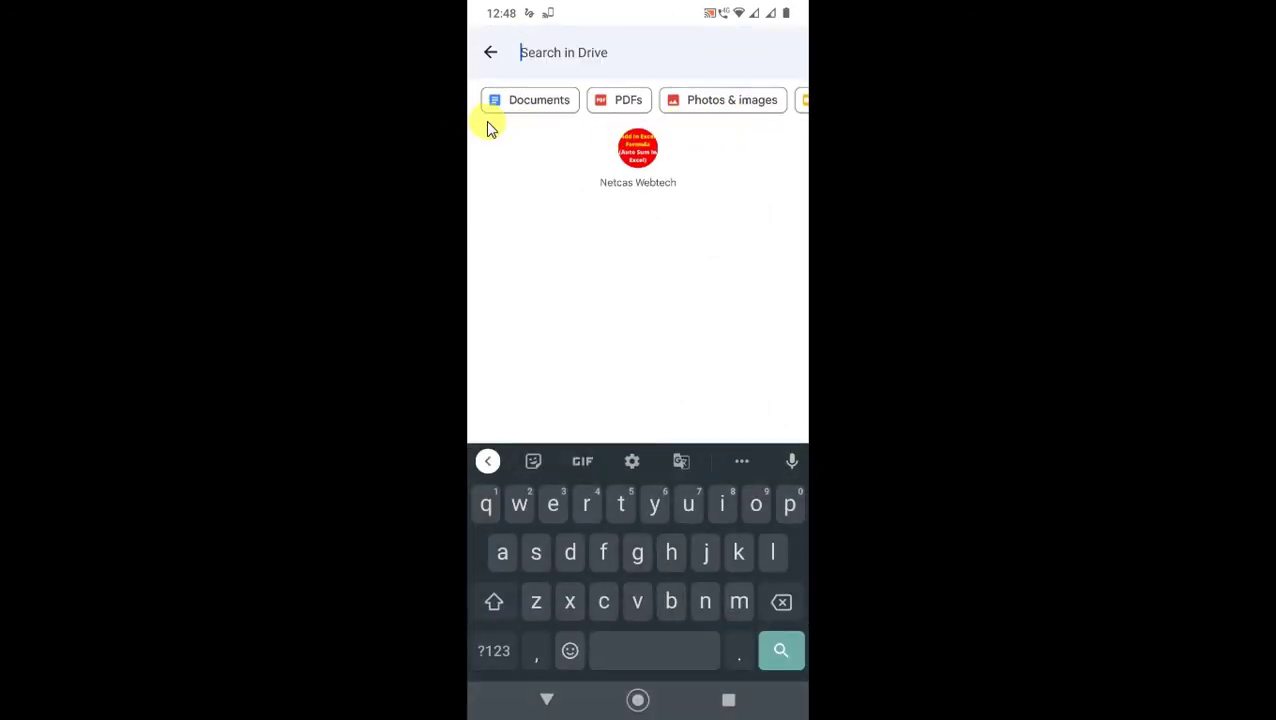